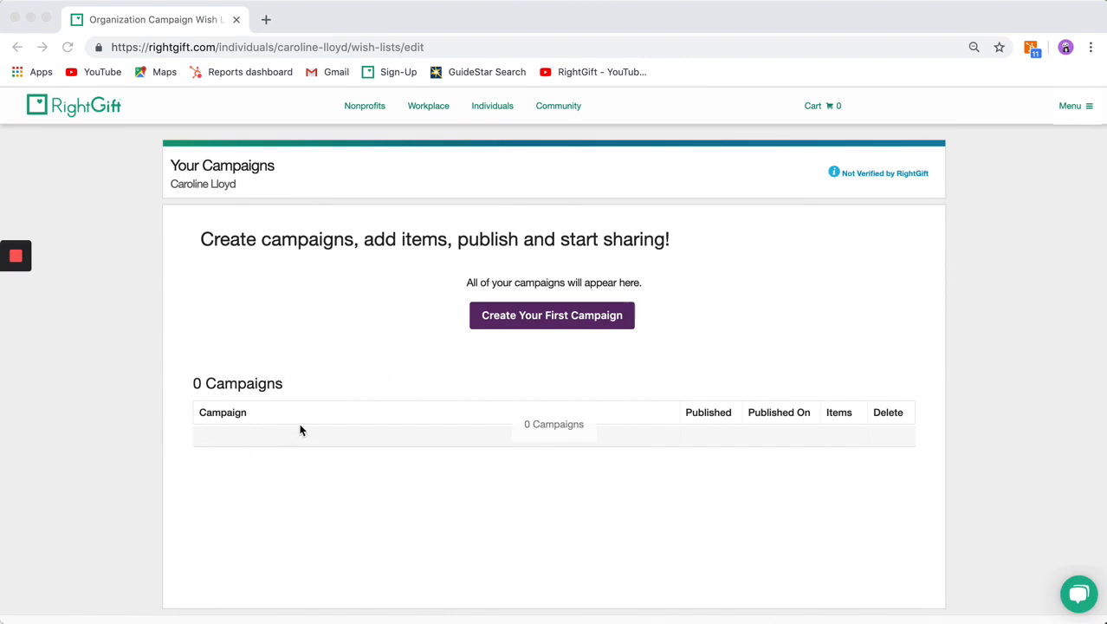
- Create the first campaign and look through its campaign information form
{"action": "left_click", "coordinate": [539, 321]}
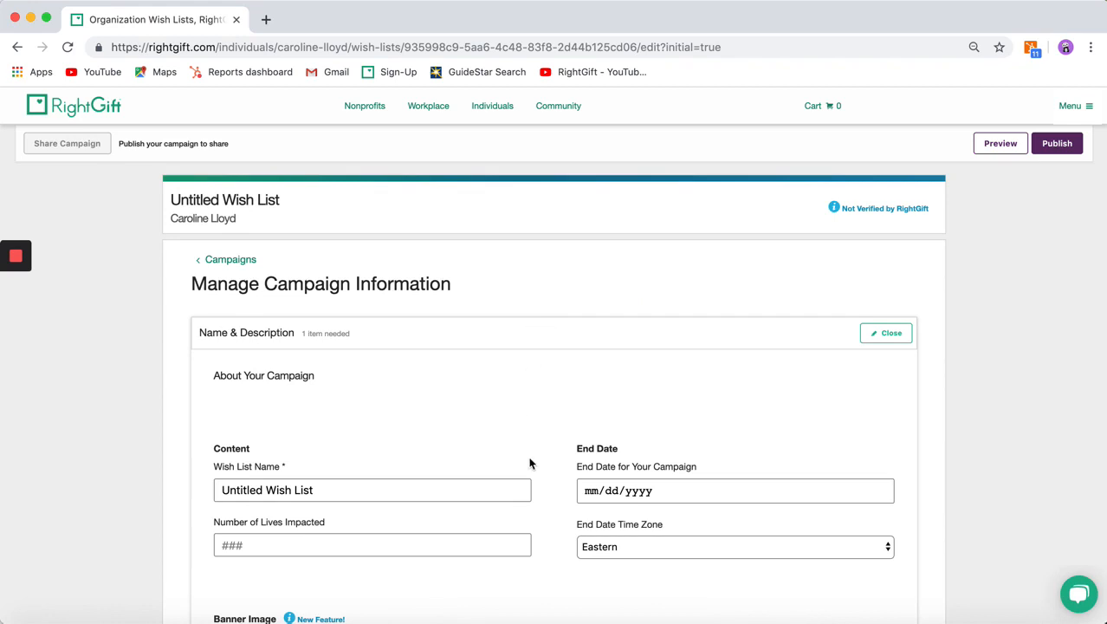
{"action": "scroll", "coordinate": [530, 464], "scroll_direction": "down", "scroll_amount": 10}
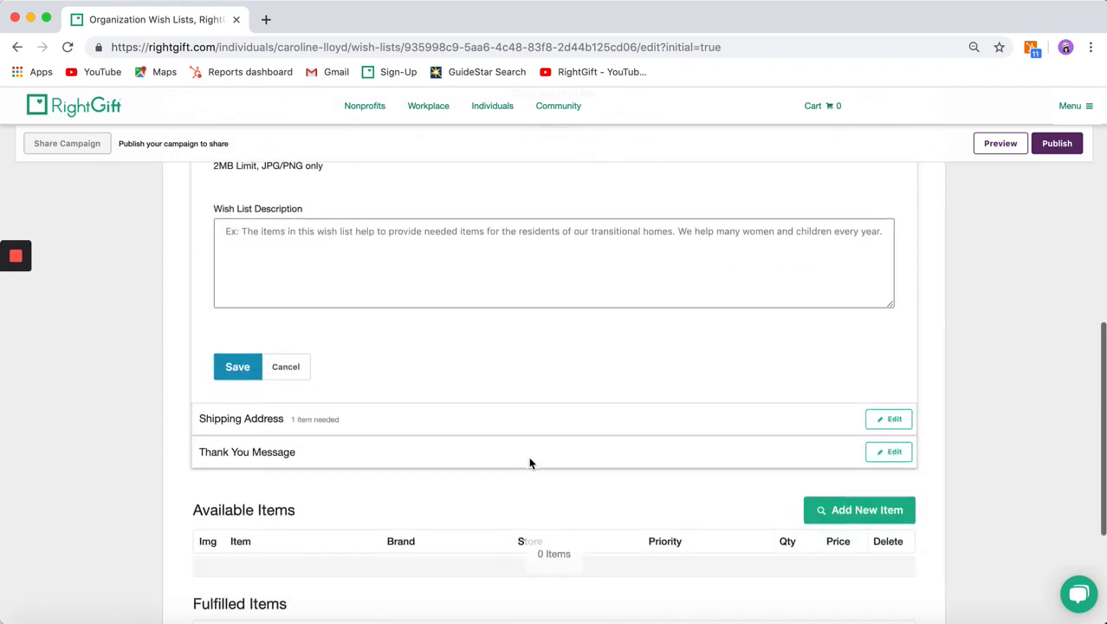
{"action": "scroll", "coordinate": [530, 463], "scroll_direction": "down", "scroll_amount": 3}
{"action": "scroll", "coordinate": [530, 463], "scroll_direction": "up", "scroll_amount": 12}
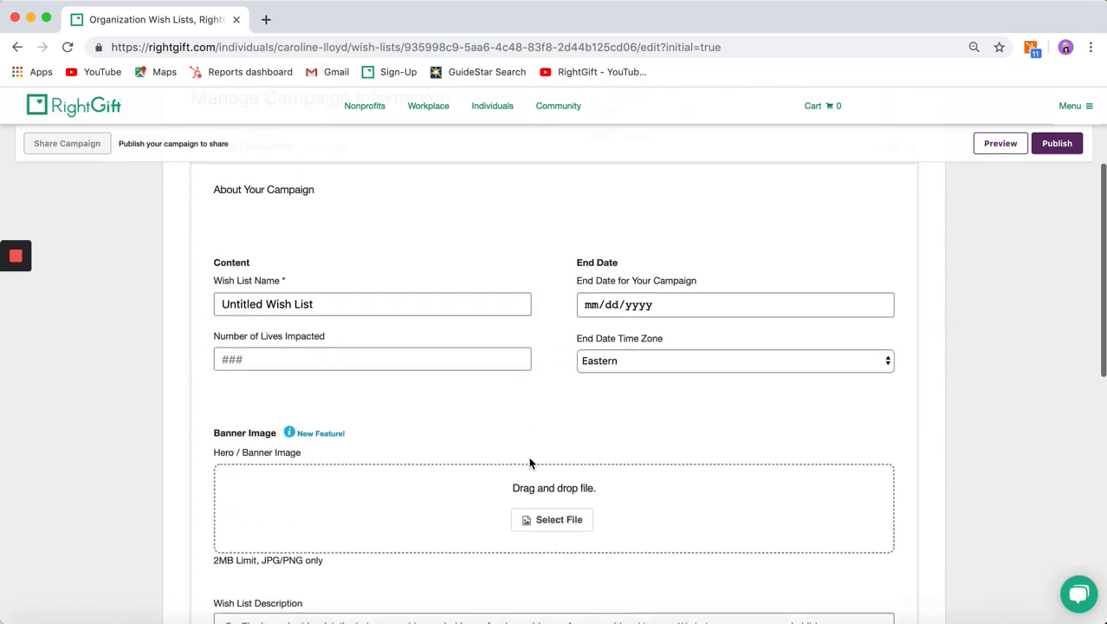
{"action": "scroll", "coordinate": [530, 464], "scroll_direction": "up", "scroll_amount": 2}
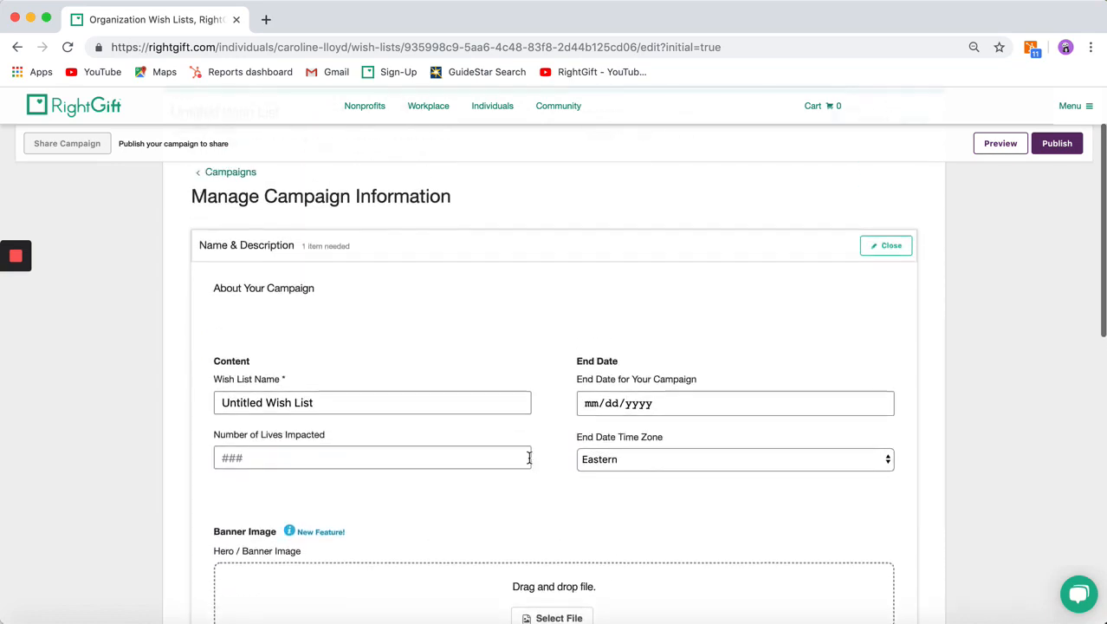
- Replace the default wish list name with "School Supply Drive"
{"action": "left_click", "coordinate": [357, 397]}
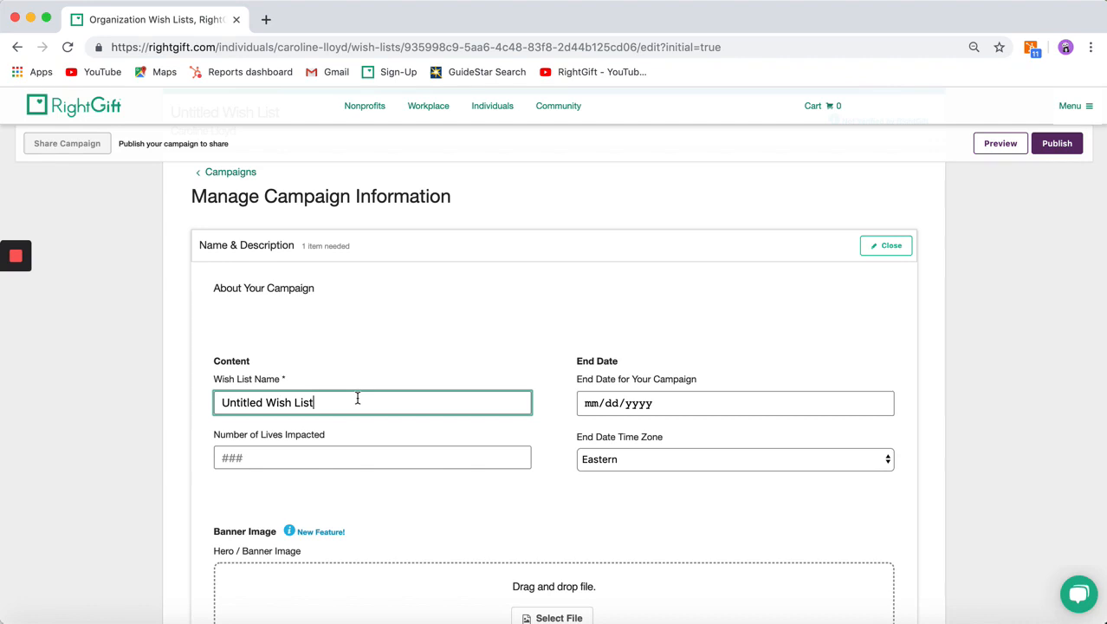
{"action": "left_click_drag", "start_coordinate": [347, 398], "coordinate": [212, 400]}
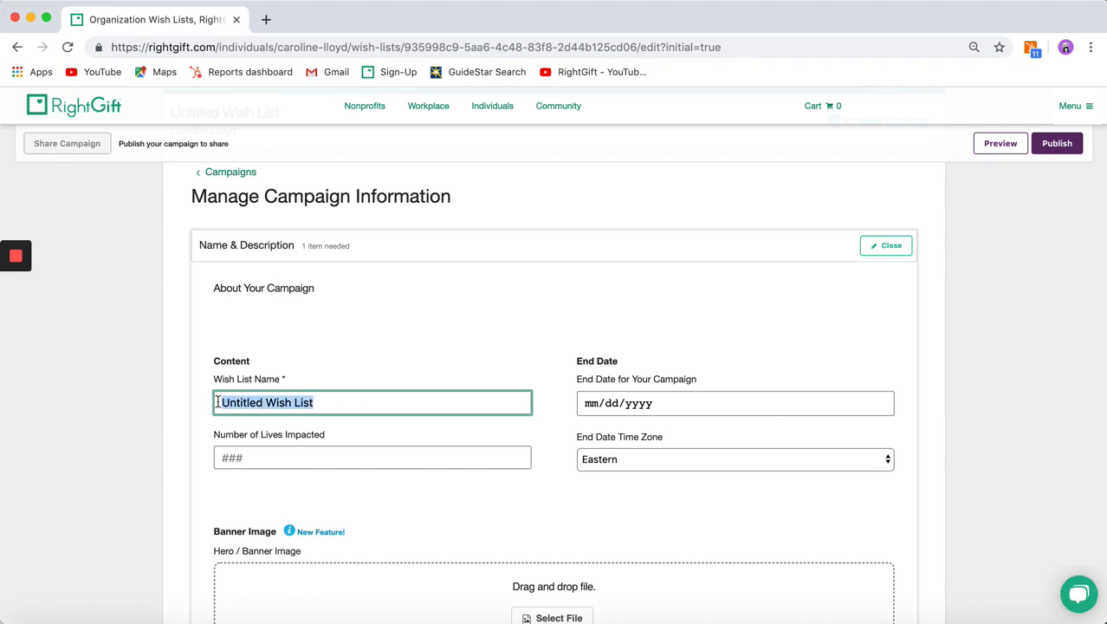
{"action": "type", "text": "School Supply Drive"}
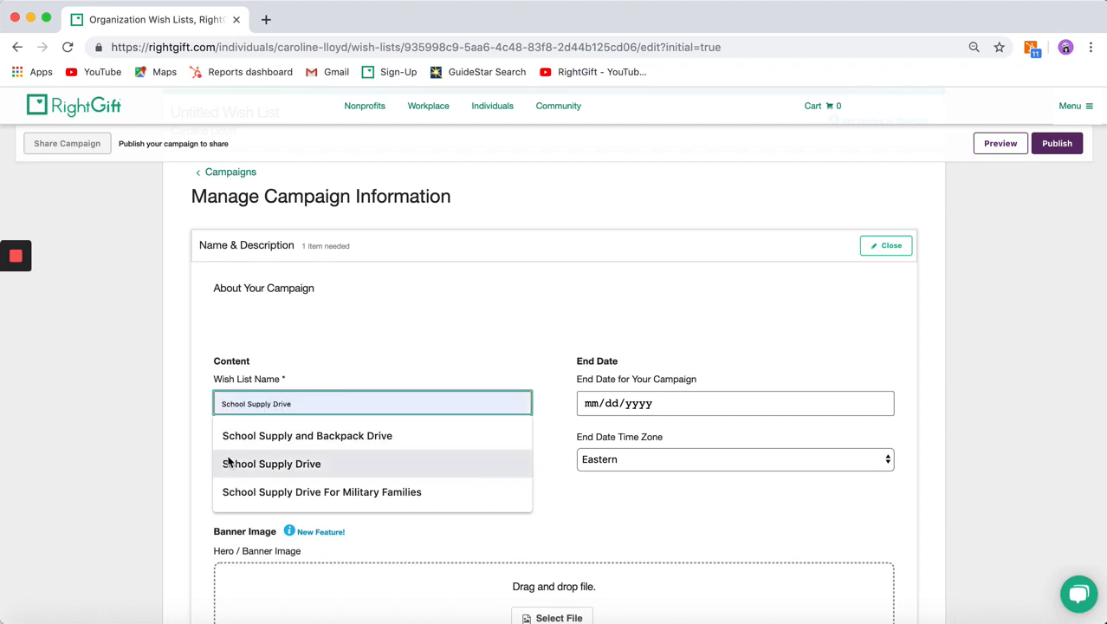
{"action": "left_click", "coordinate": [233, 460]}
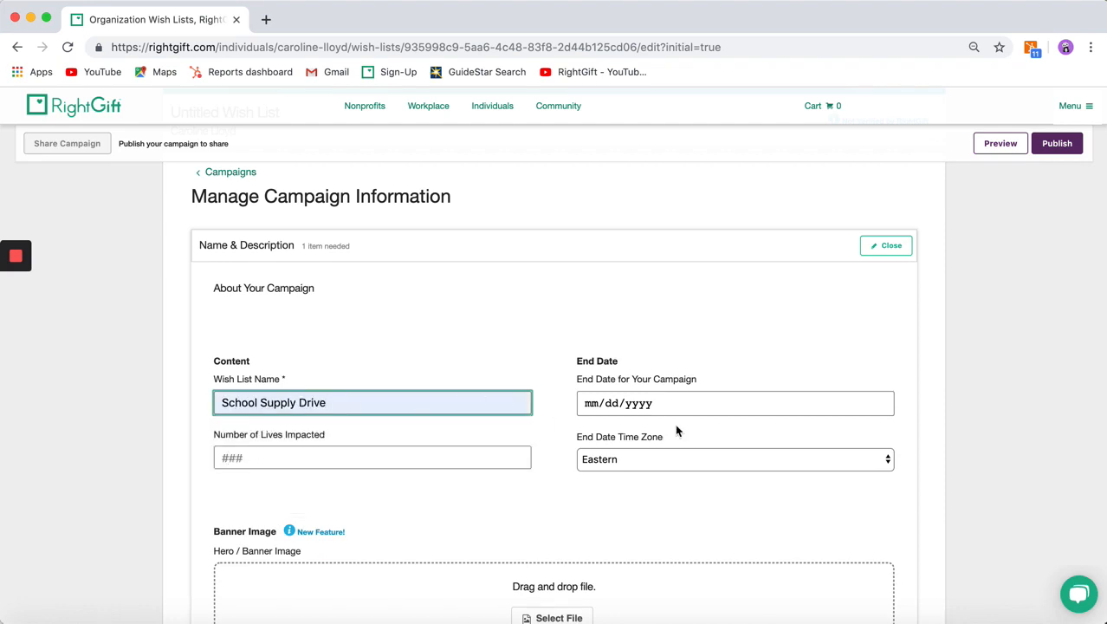
- Set the campaign's end date to 08/10/2019
{"action": "scroll", "coordinate": [680, 412], "scroll_direction": "down", "scroll_amount": 1}
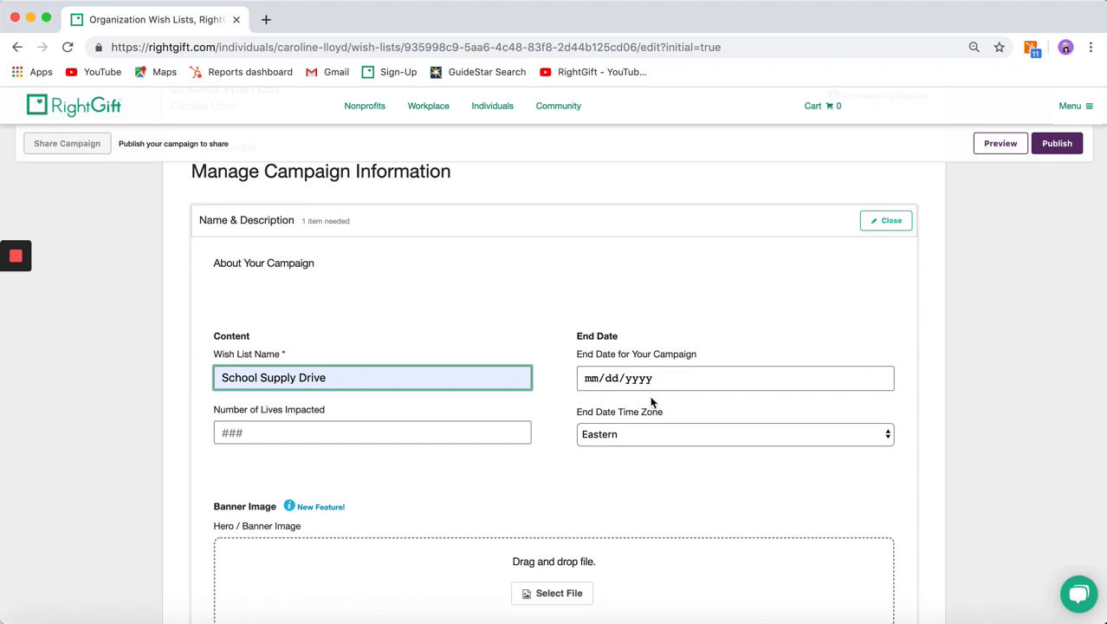
{"action": "left_click", "coordinate": [597, 381]}
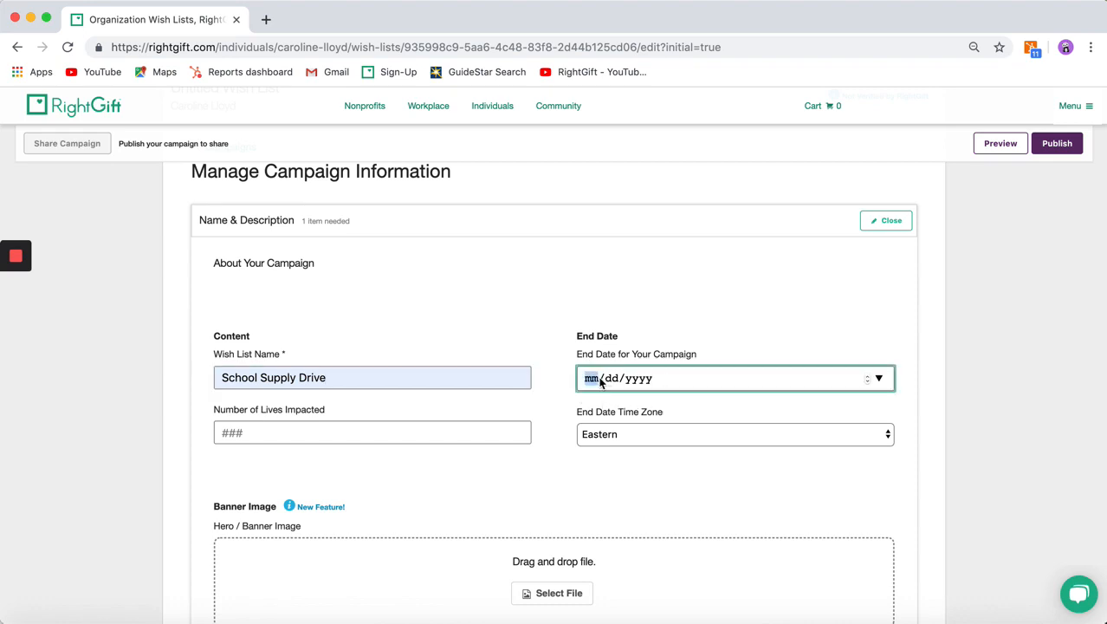
{"action": "type", "text": "08/10/2019"}
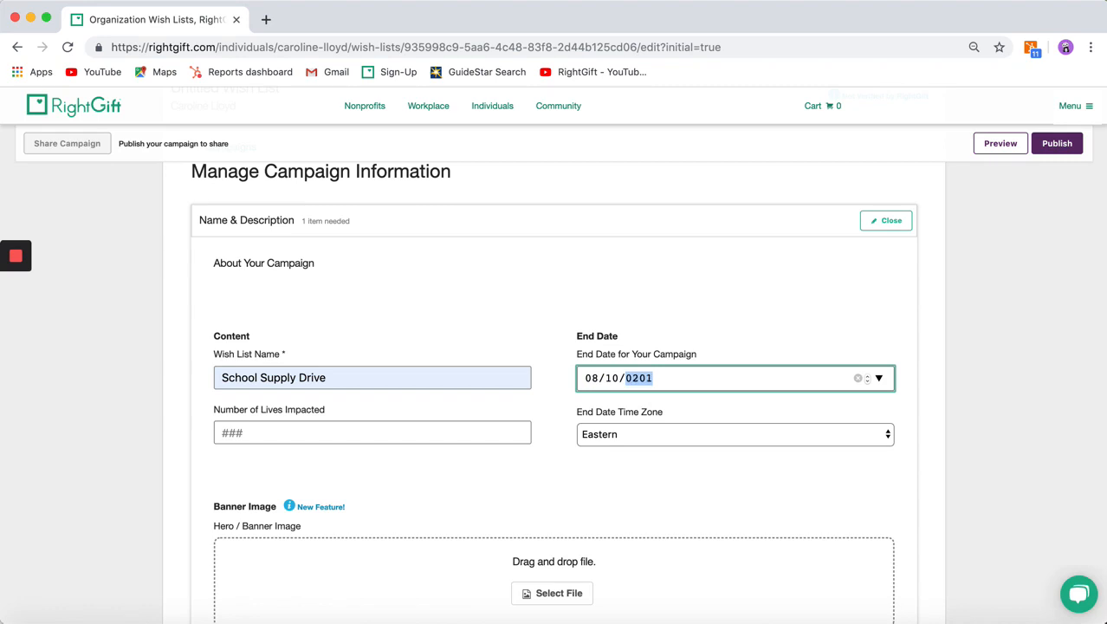
{"action": "left_click", "coordinate": [558, 406]}
- Set the number of lives impacted to 200 and choose Eastern as the end date time zone
{"action": "left_click", "coordinate": [370, 433]}
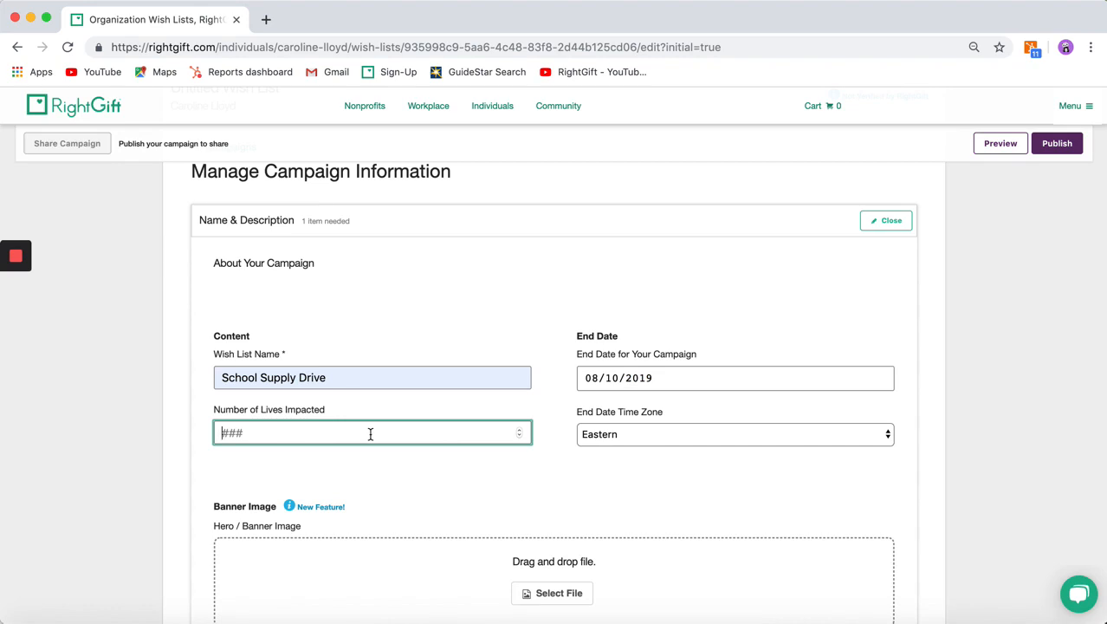
{"action": "type", "text": "200"}
{"action": "left_click", "coordinate": [626, 435]}
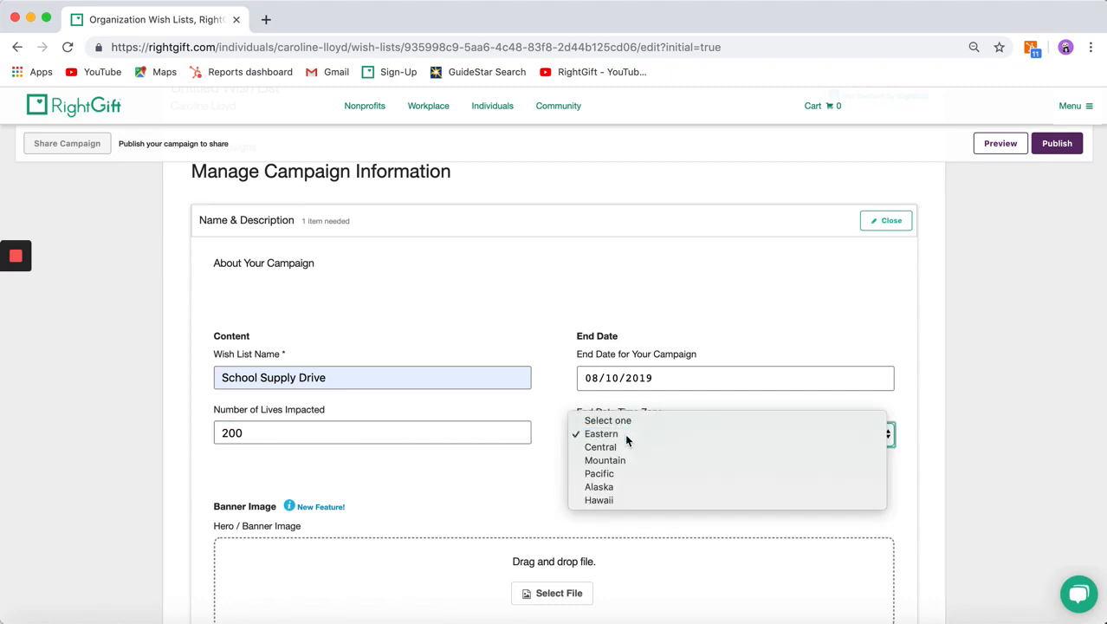
{"action": "left_click", "coordinate": [626, 439]}
- Add School Supply Drive.jpg from the Desktop as the campaign's banner image
{"action": "scroll", "coordinate": [494, 495], "scroll_direction": "down", "scroll_amount": 3}
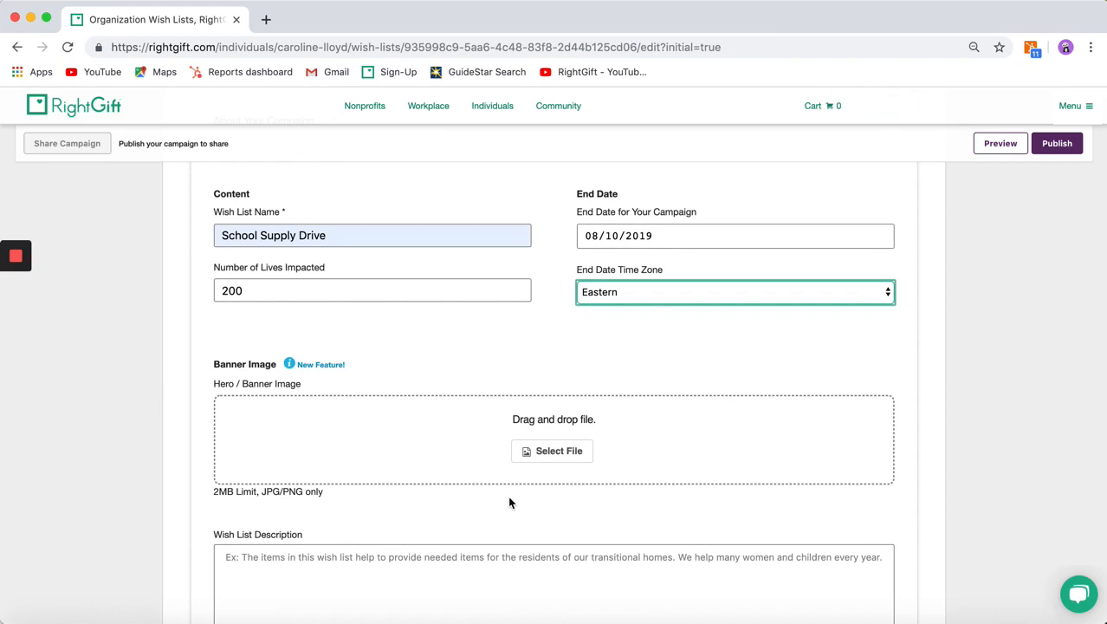
{"action": "left_click", "coordinate": [545, 460]}
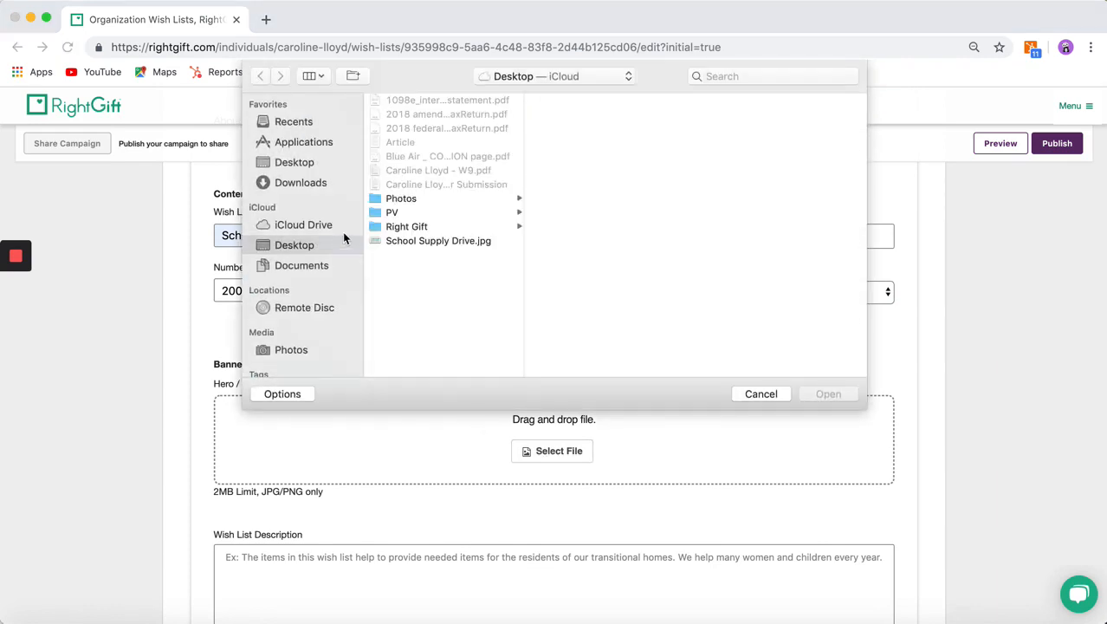
{"action": "left_click", "coordinate": [311, 164]}
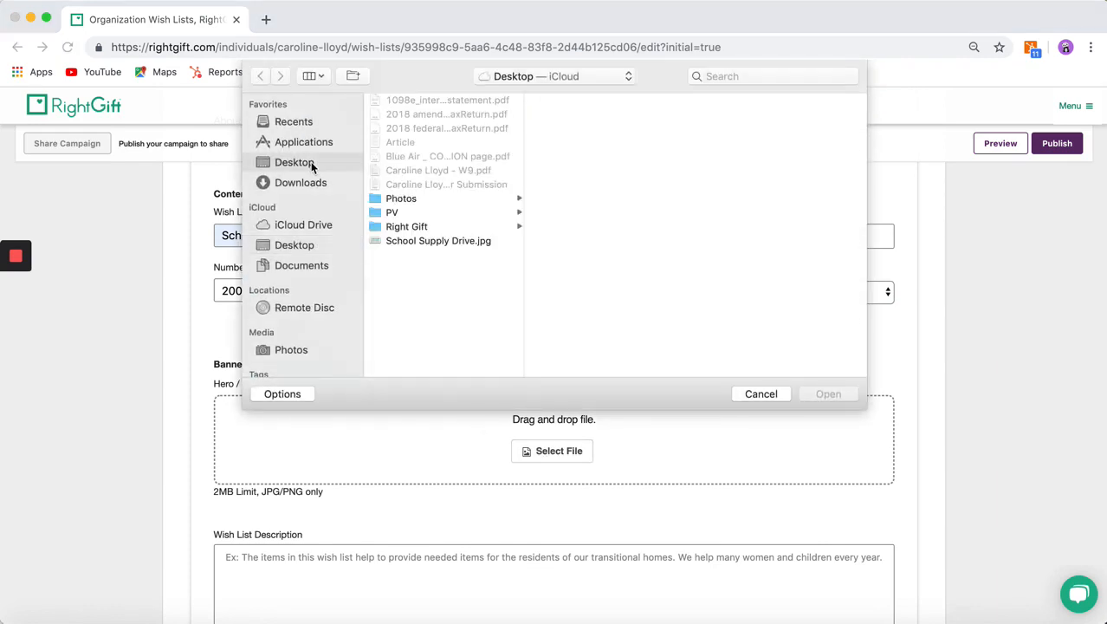
{"action": "left_click", "coordinate": [446, 242]}
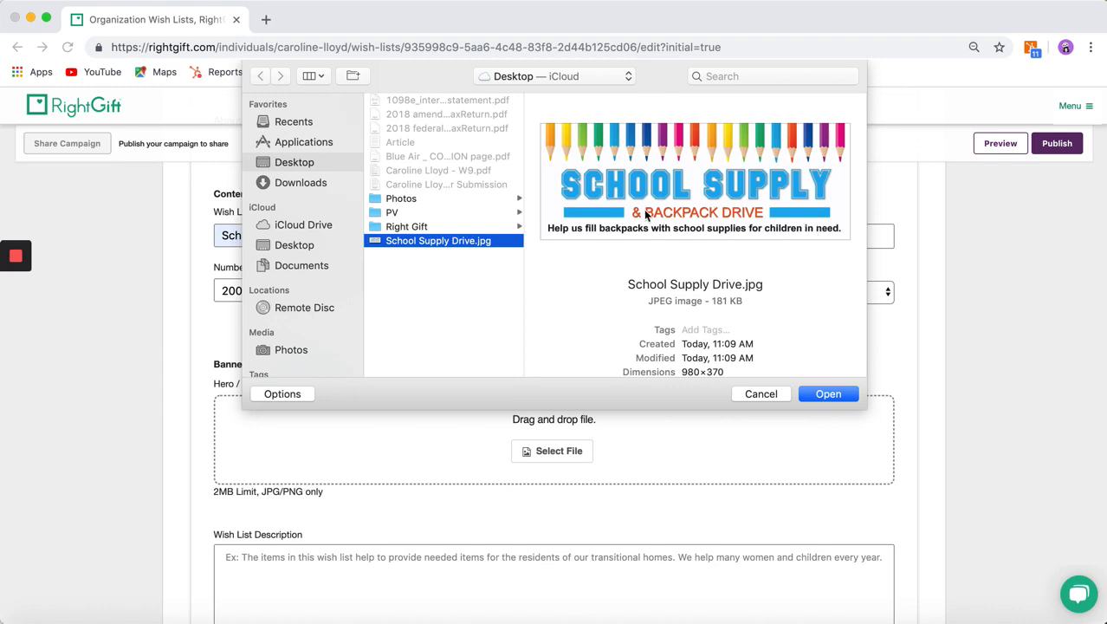
{"action": "left_click", "coordinate": [827, 394]}
- Leave the wish list description blank and save the campaign's Name & Description details
{"action": "scroll", "coordinate": [512, 482], "scroll_direction": "down", "scroll_amount": 1}
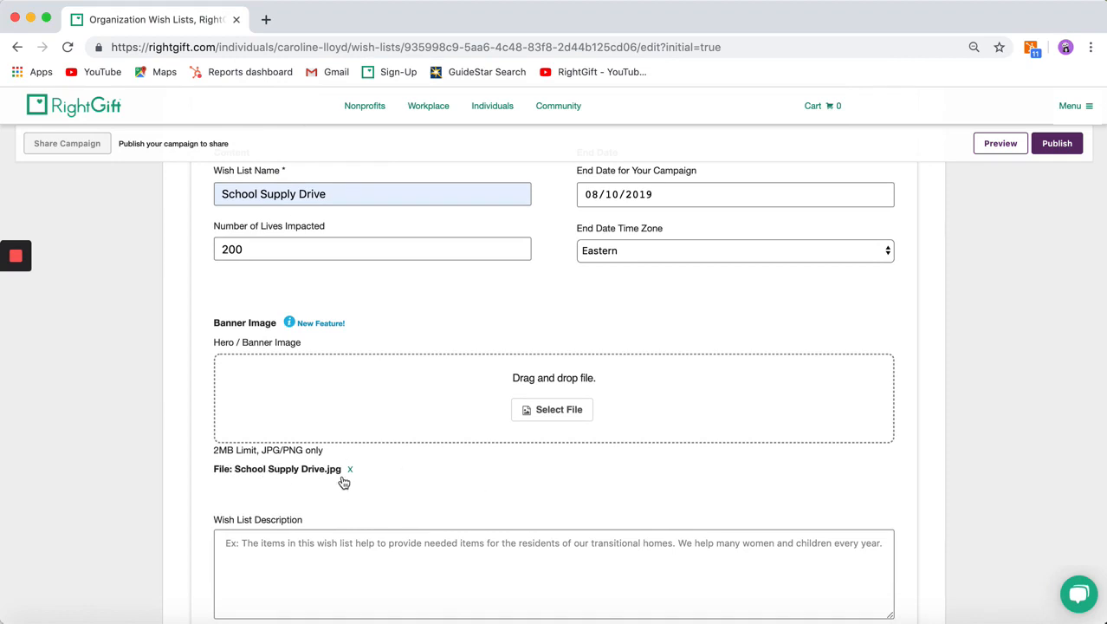
{"action": "scroll", "coordinate": [344, 483], "scroll_direction": "down", "scroll_amount": 3}
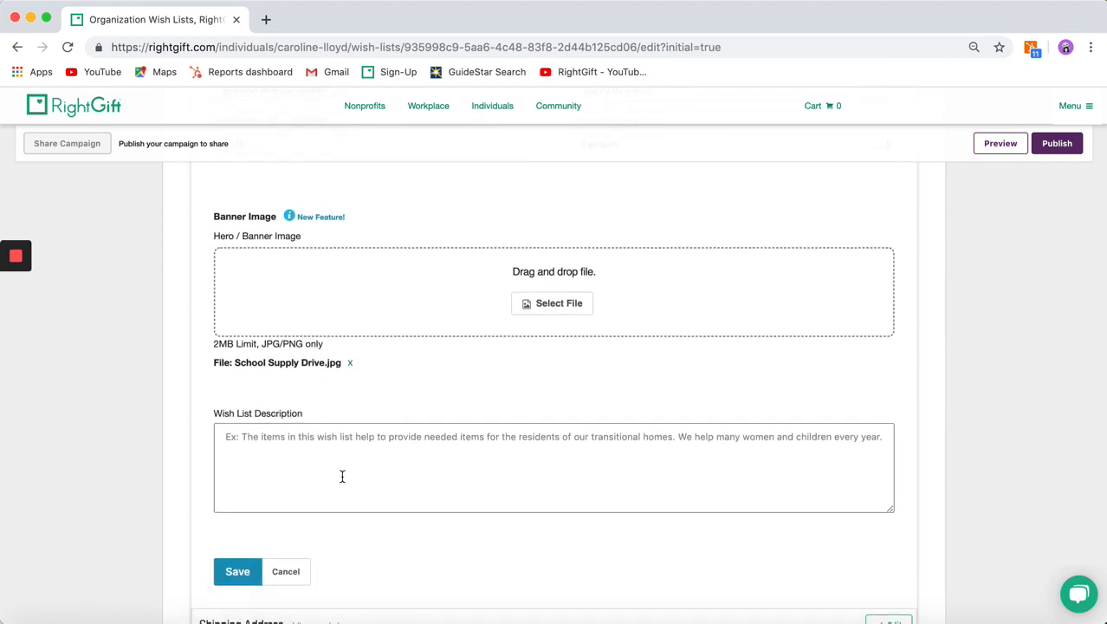
{"action": "left_click", "coordinate": [342, 477]}
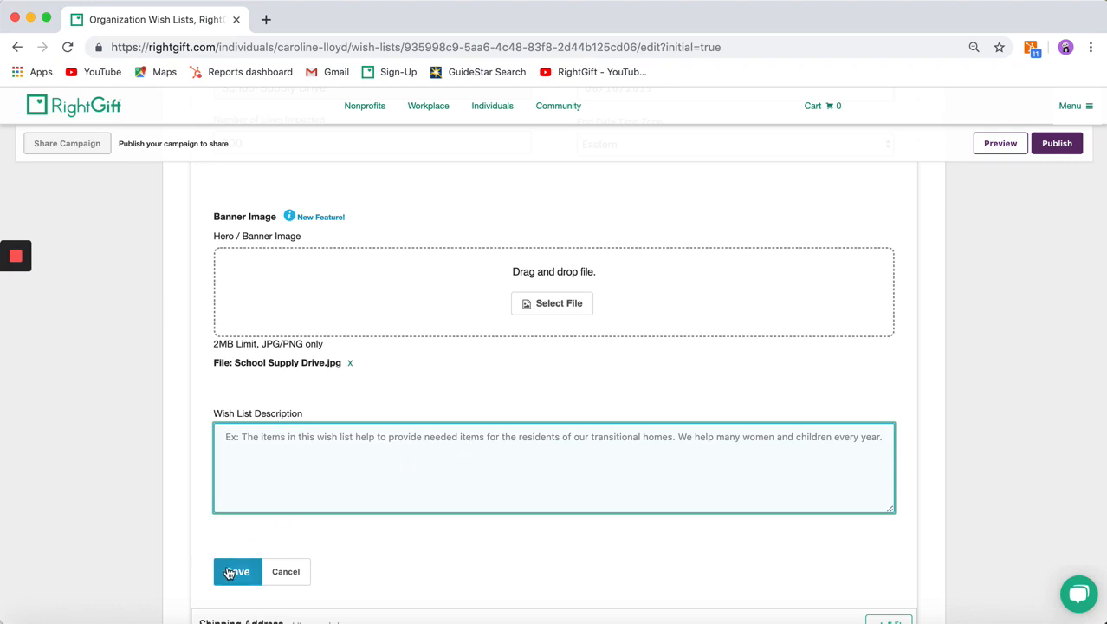
{"action": "scroll", "coordinate": [261, 455], "scroll_direction": "up", "scroll_amount": 5}
{"action": "scroll", "coordinate": [262, 462], "scroll_direction": "down", "scroll_amount": 7}
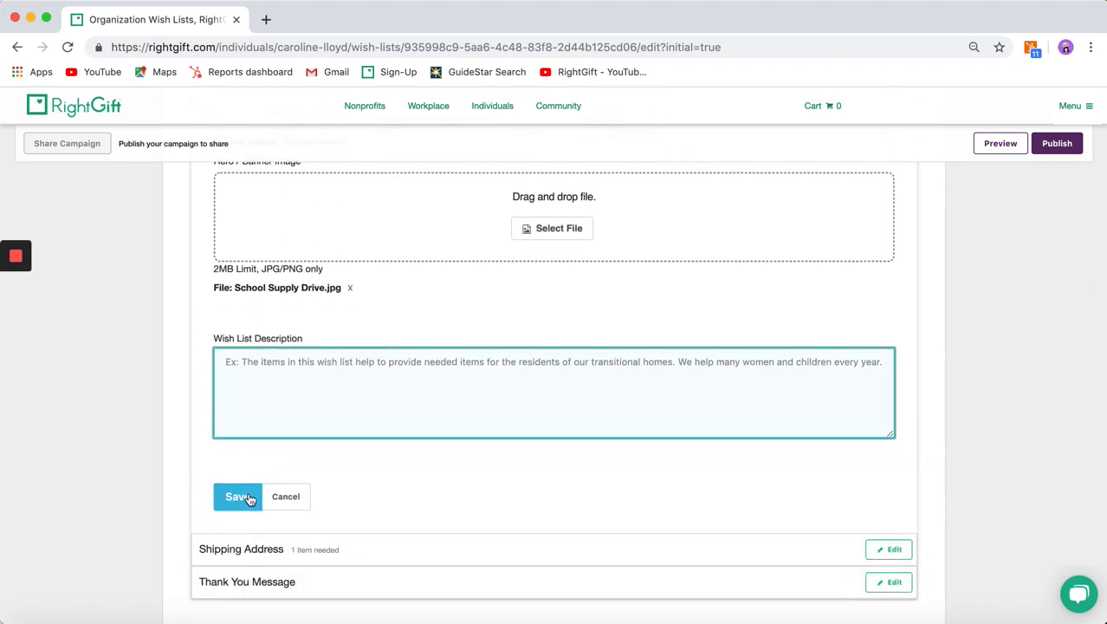
{"action": "left_click", "coordinate": [248, 499]}
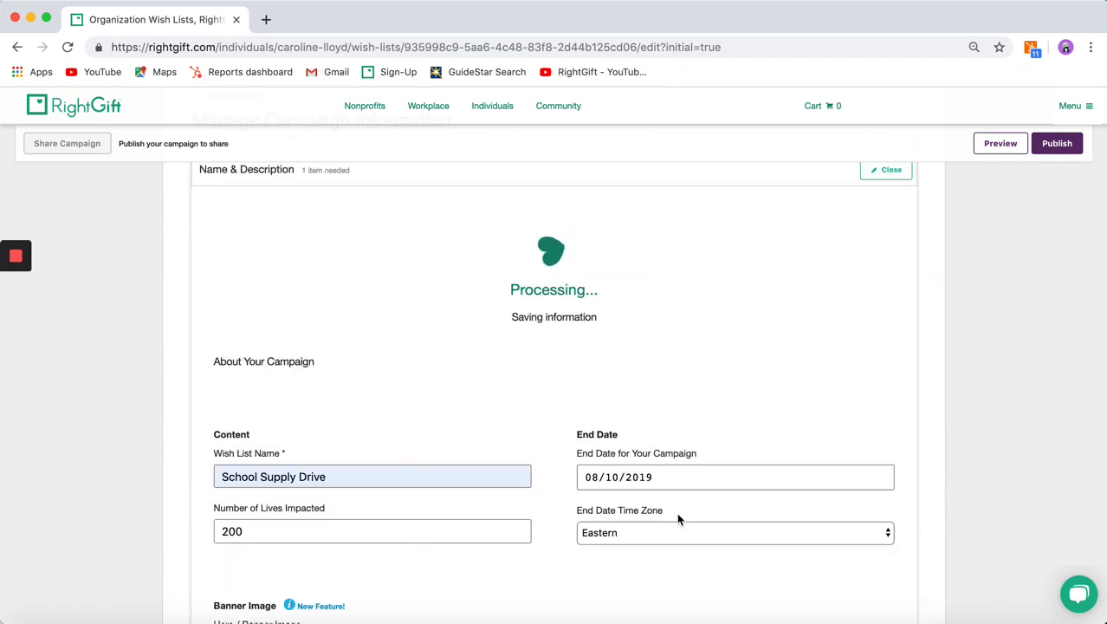
- Start a new shipping address for the campaign and review the fields of its form
{"action": "scroll", "coordinate": [650, 481], "scroll_direction": "down", "scroll_amount": 1}
{"action": "scroll", "coordinate": [638, 474], "scroll_direction": "down", "scroll_amount": 10}
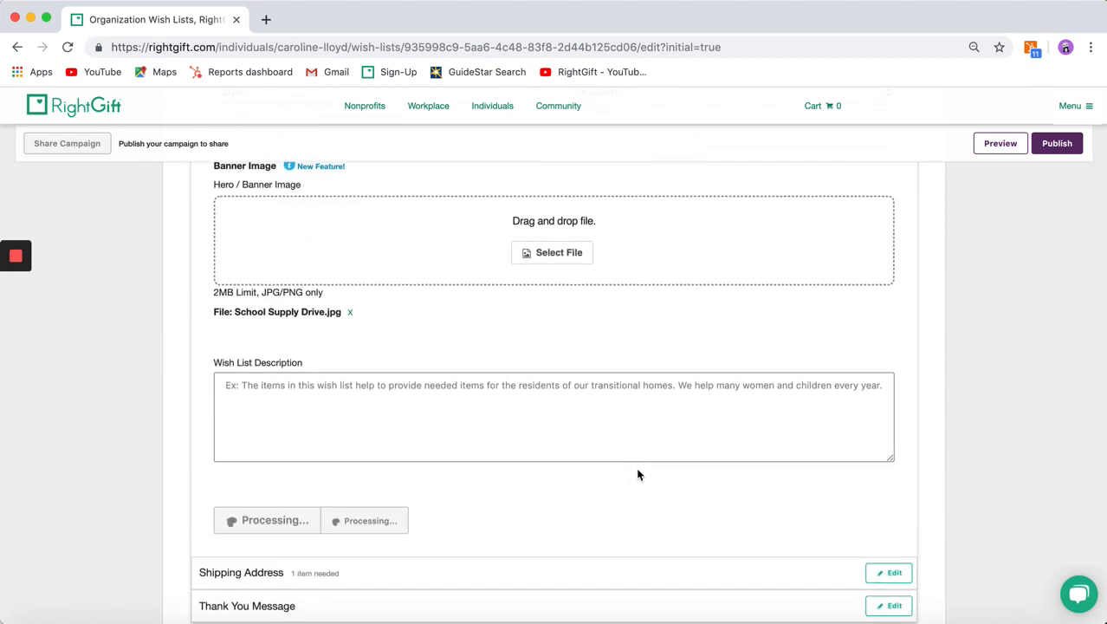
{"action": "scroll", "coordinate": [638, 474], "scroll_direction": "down", "scroll_amount": 12}
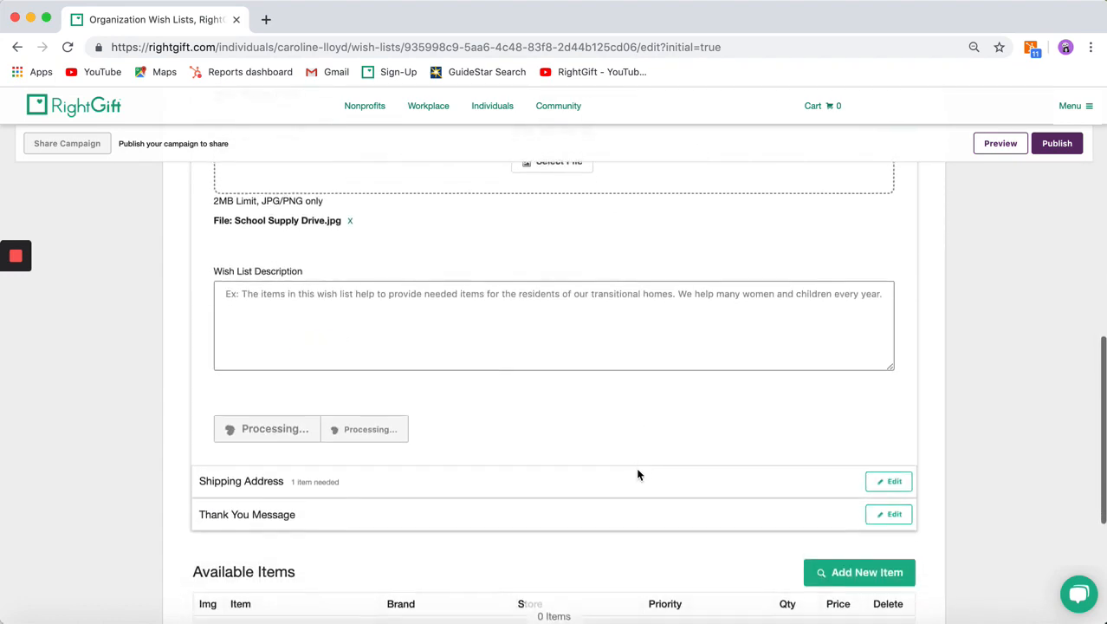
{"action": "scroll", "coordinate": [443, 376], "scroll_direction": "up", "scroll_amount": 6}
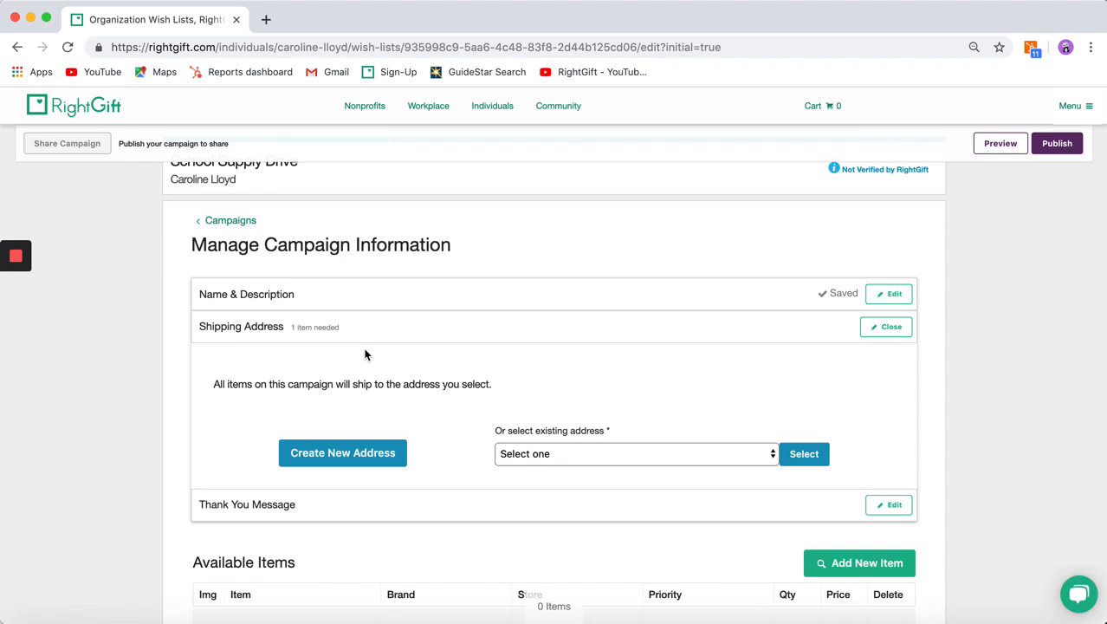
{"action": "left_click", "coordinate": [364, 453]}
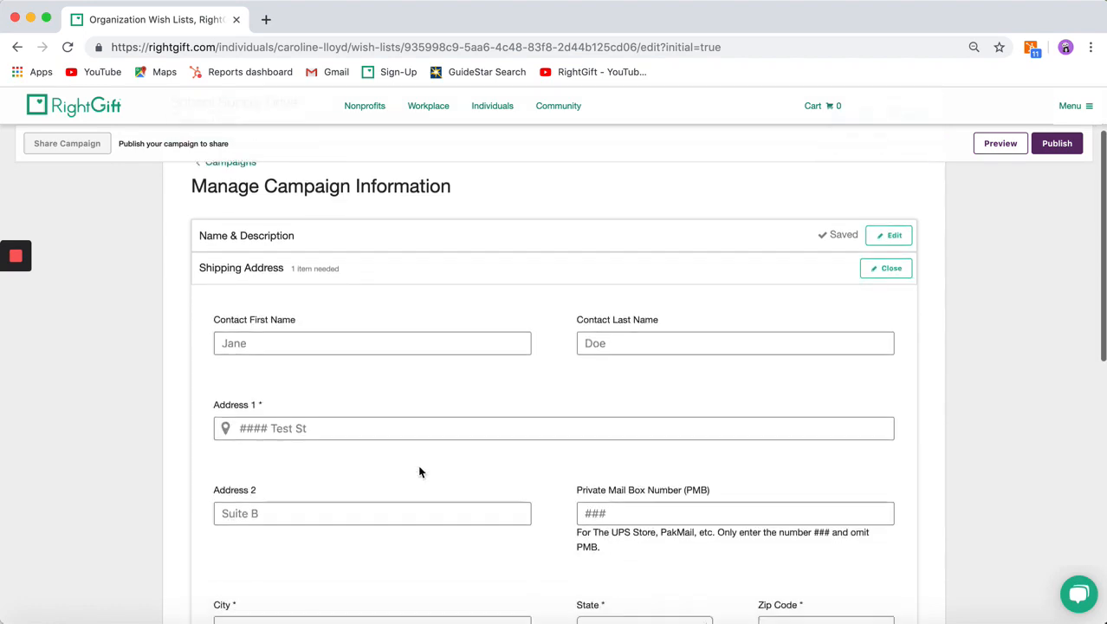
{"action": "scroll", "coordinate": [593, 421], "scroll_direction": "down", "scroll_amount": 2}
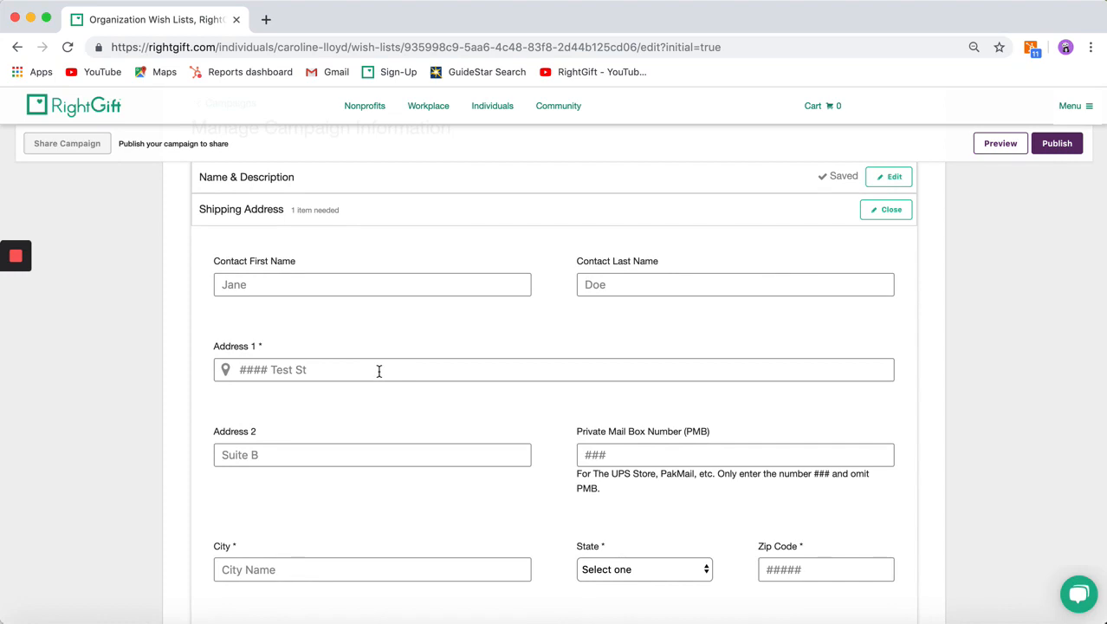
{"action": "scroll", "coordinate": [447, 539], "scroll_direction": "up", "scroll_amount": 1}
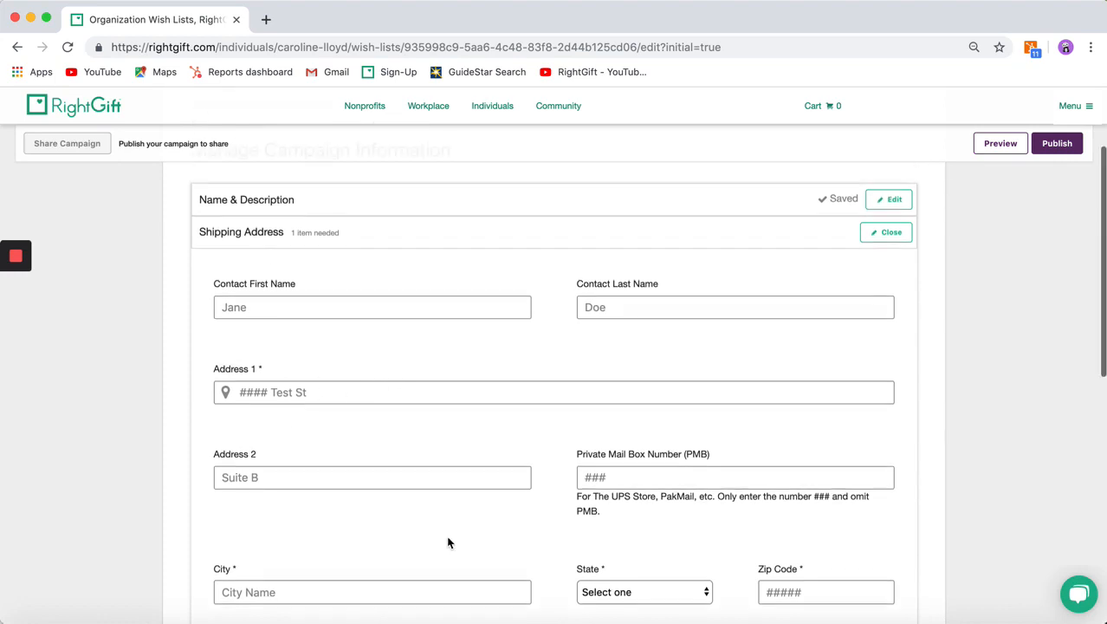
- Try to save the blank shipping address form, and close the Shipping Address section
{"action": "left_click", "coordinate": [889, 233]}
{"action": "left_click", "coordinate": [887, 232]}
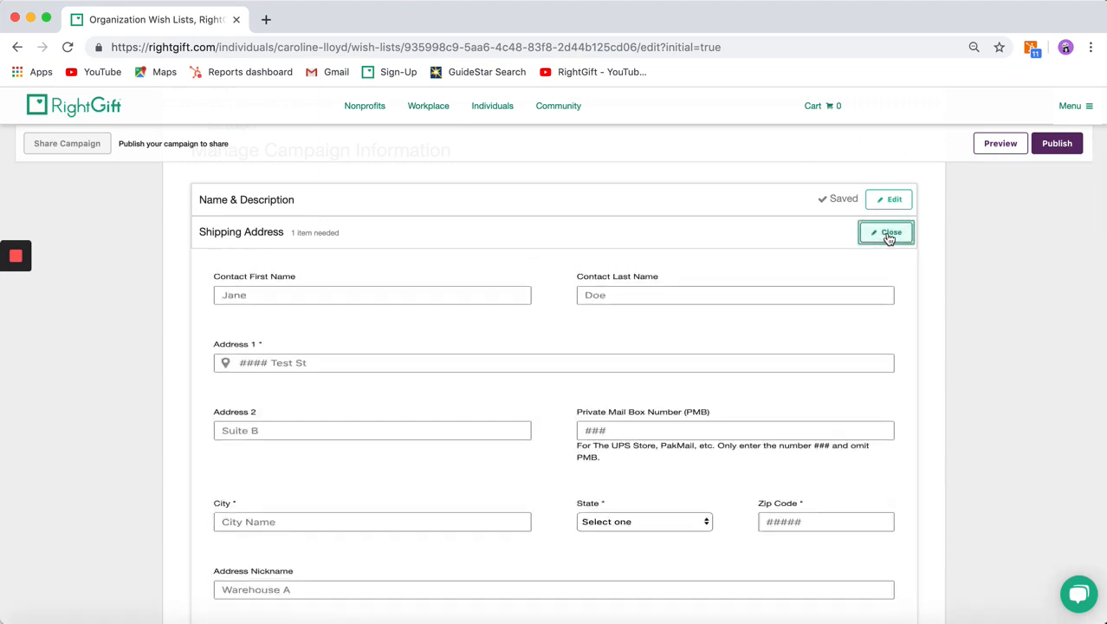
{"action": "scroll", "coordinate": [674, 398], "scroll_direction": "down", "scroll_amount": 5}
{"action": "left_click", "coordinate": [238, 516]}
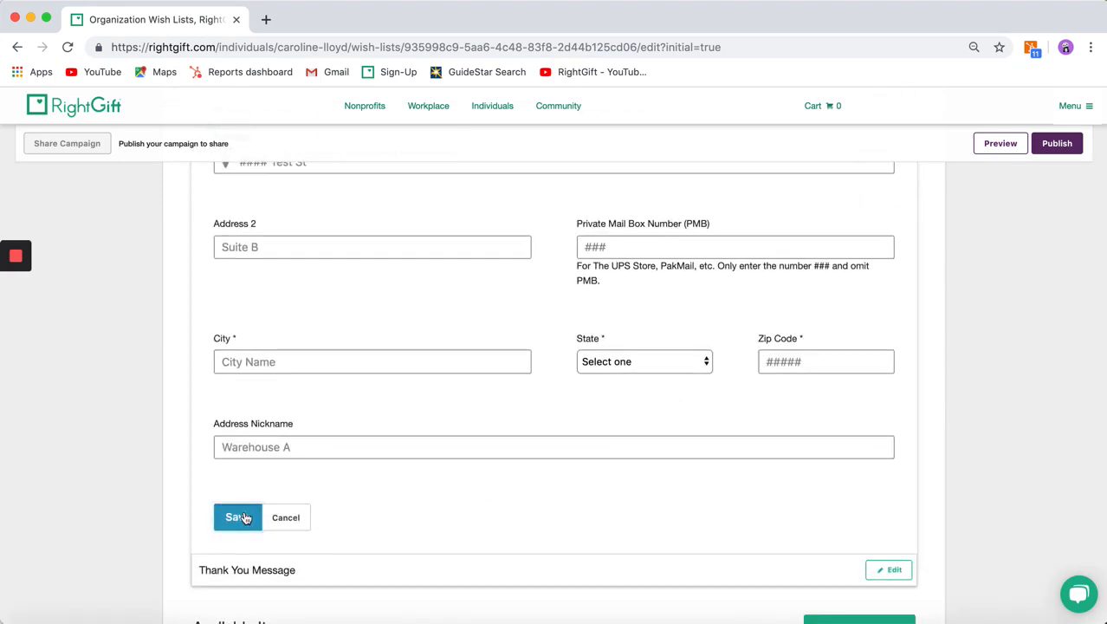
{"action": "scroll", "coordinate": [684, 319], "scroll_direction": "up", "scroll_amount": 3}
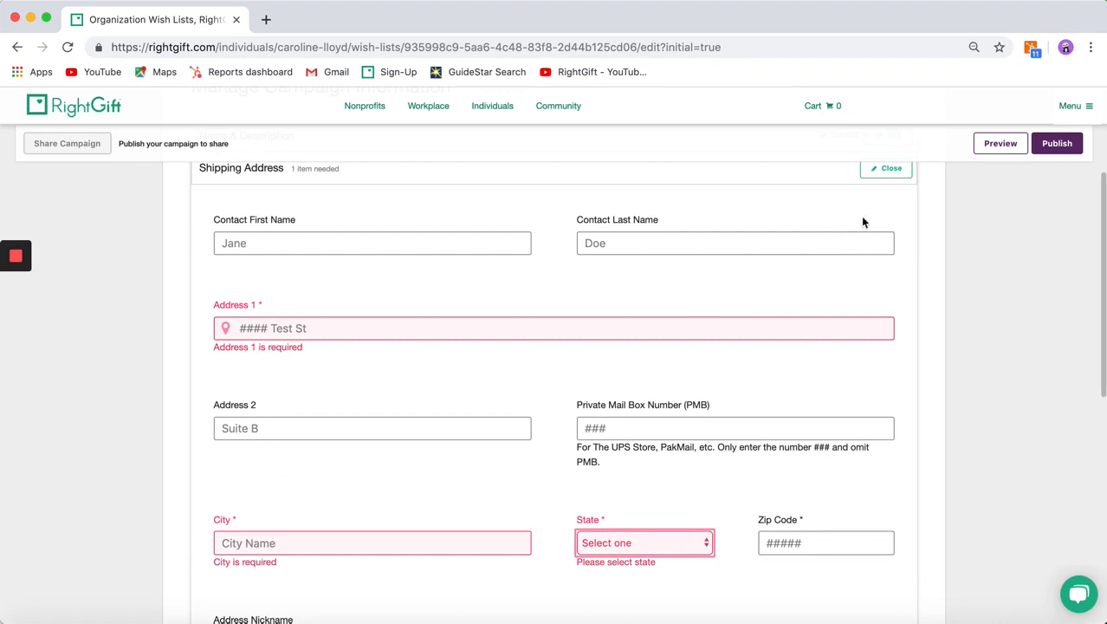
{"action": "left_click", "coordinate": [875, 171]}
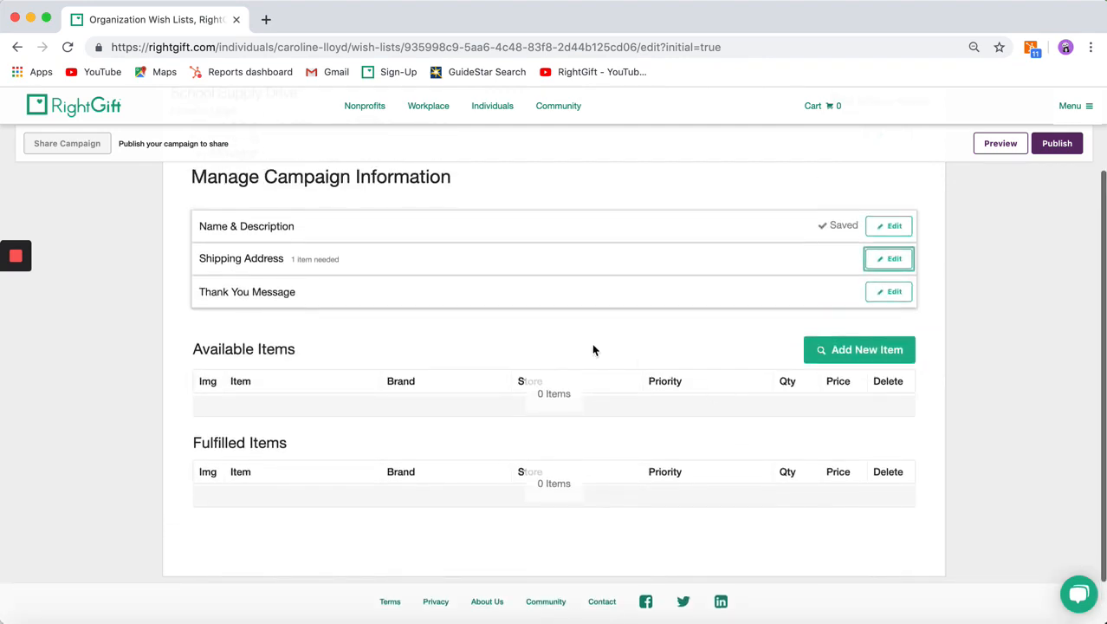
- Open the thank-you message that is sent to givers and save that section
{"action": "left_click", "coordinate": [384, 300]}
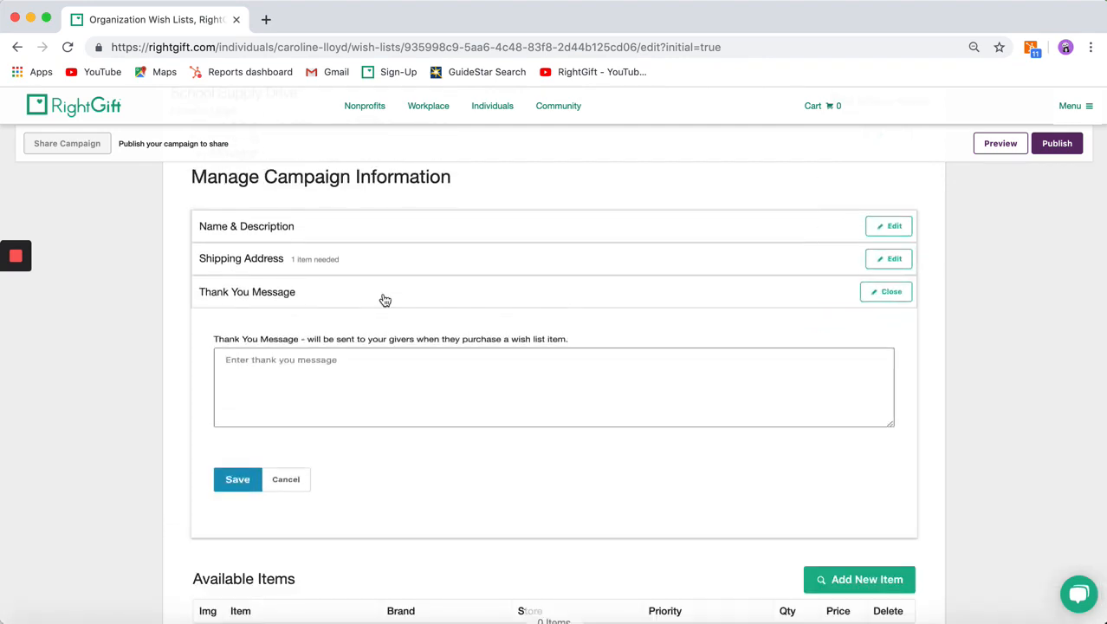
{"action": "left_click", "coordinate": [371, 376]}
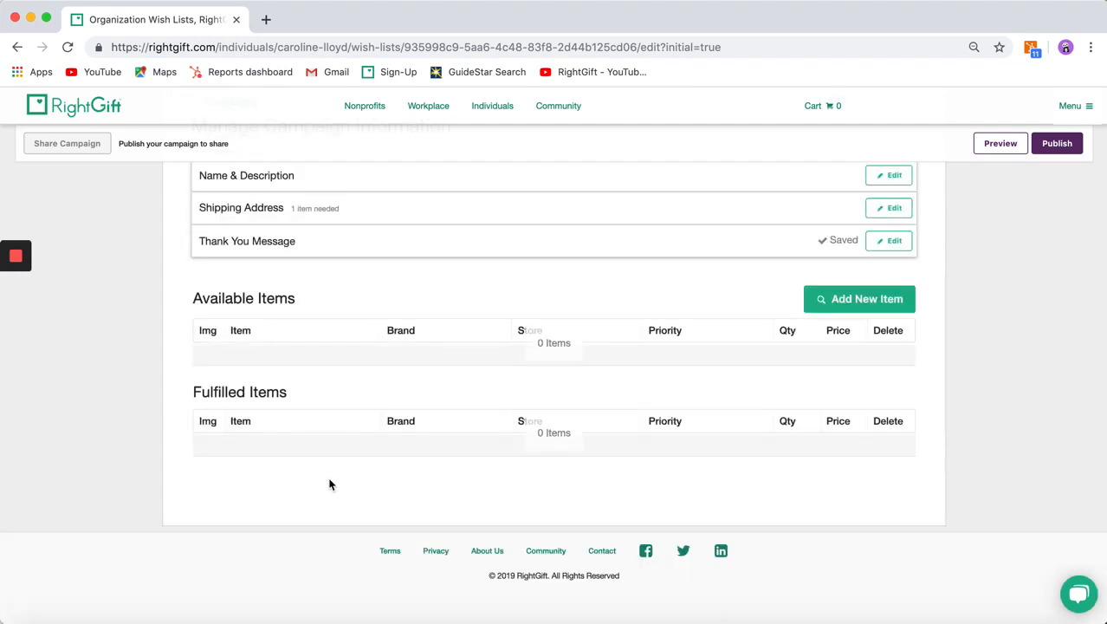
{"action": "scroll", "coordinate": [260, 292], "scroll_direction": "up", "scroll_amount": 3}
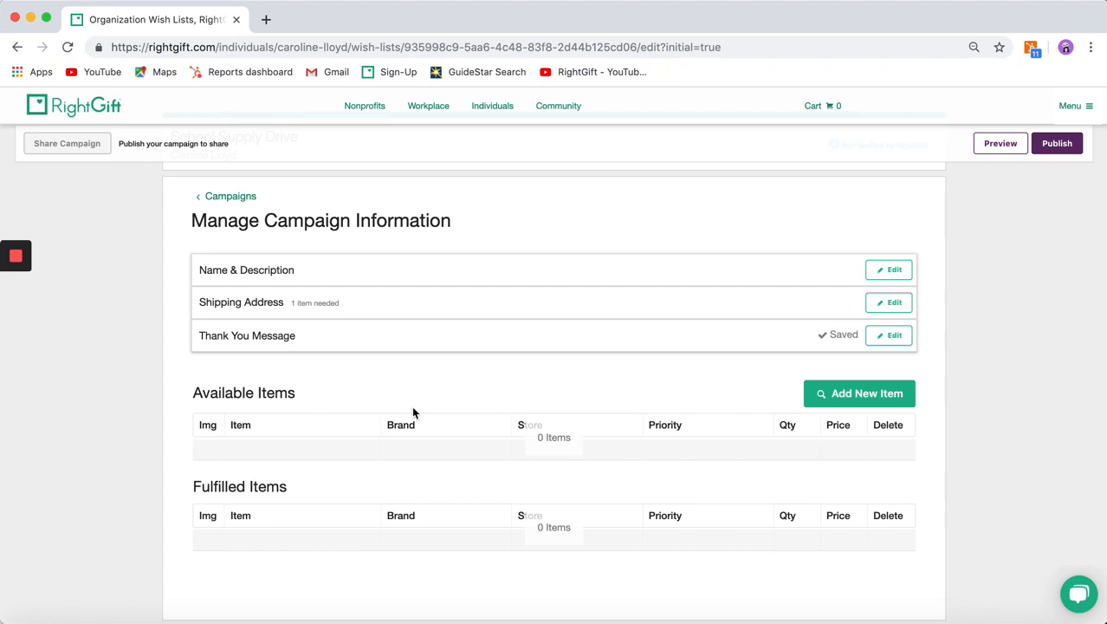
- Open the item catalog to add a new item to the School Supply Drive campaign
{"action": "scroll", "coordinate": [413, 413], "scroll_direction": "down", "scroll_amount": 1}
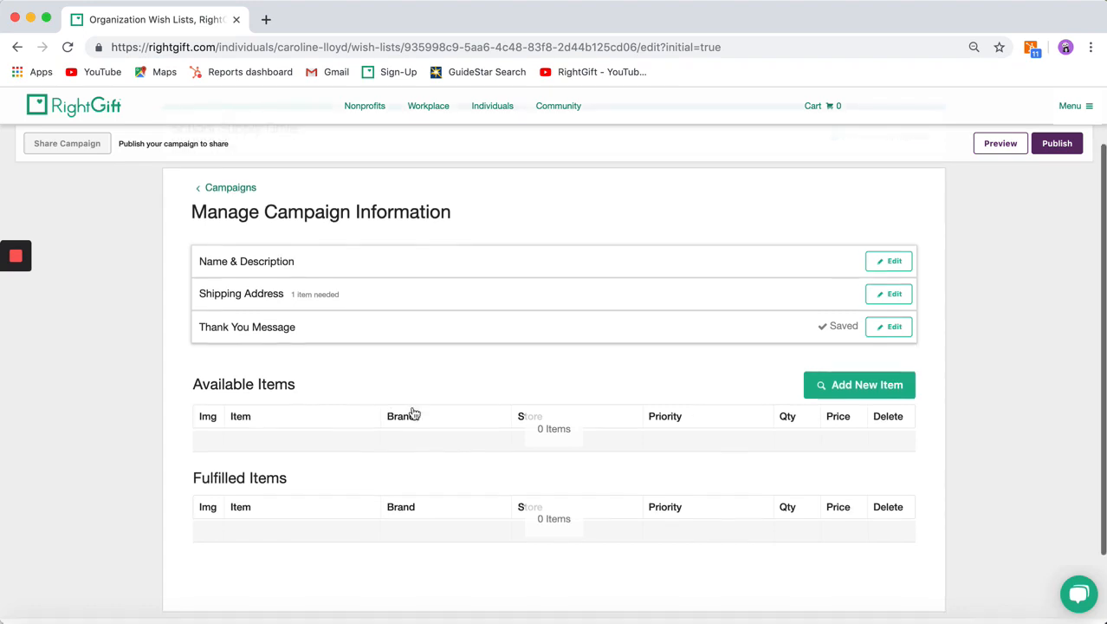
{"action": "left_click", "coordinate": [836, 389]}
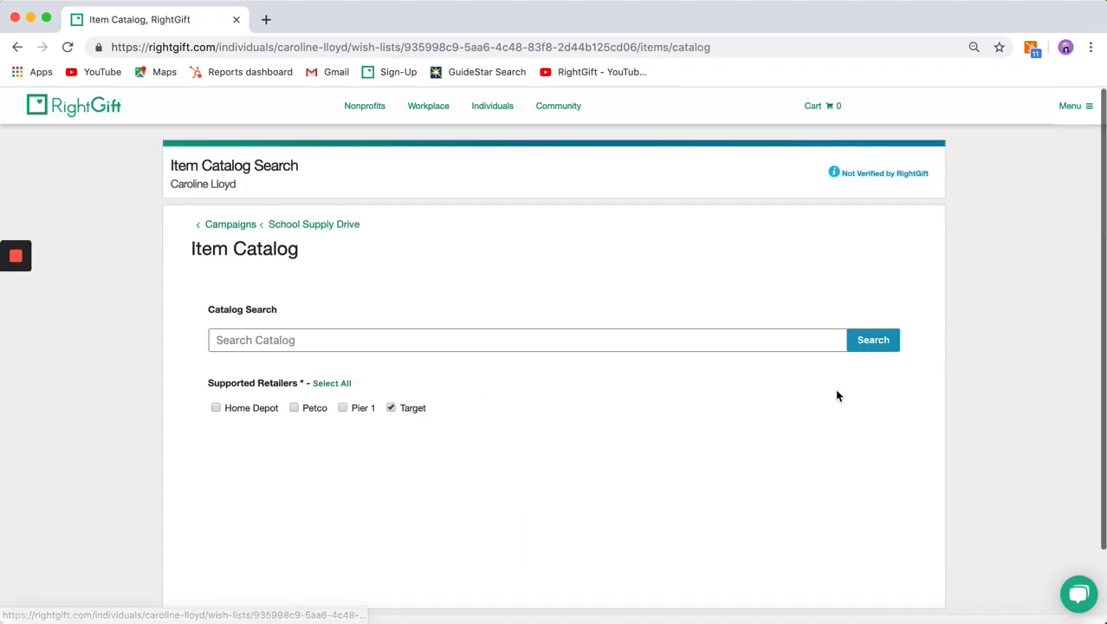
{"action": "type", "text": "folgers coffee"}
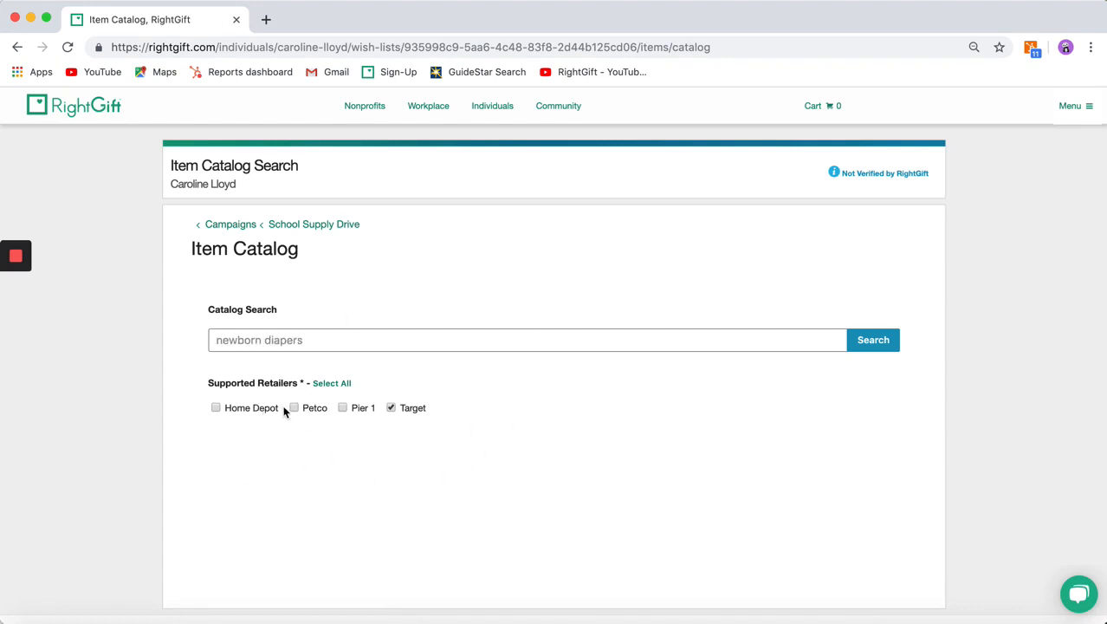
- Try selecting all supported retailers, and clear Home Depot, Petco and Pier 1 to search only Target
{"action": "left_click", "coordinate": [340, 383]}
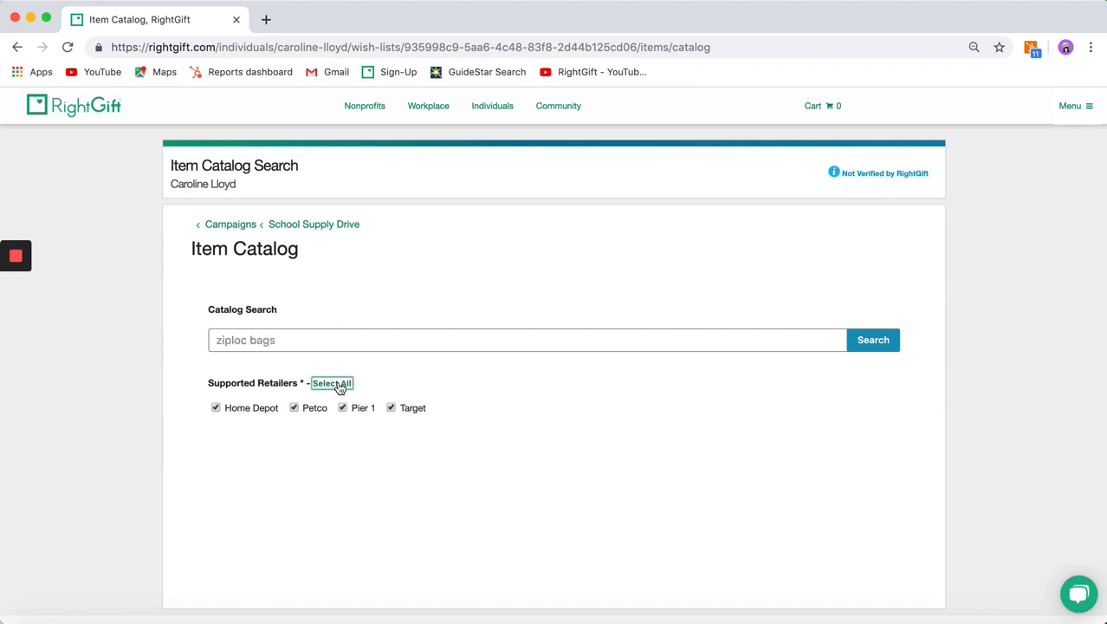
{"action": "left_click", "coordinate": [216, 408]}
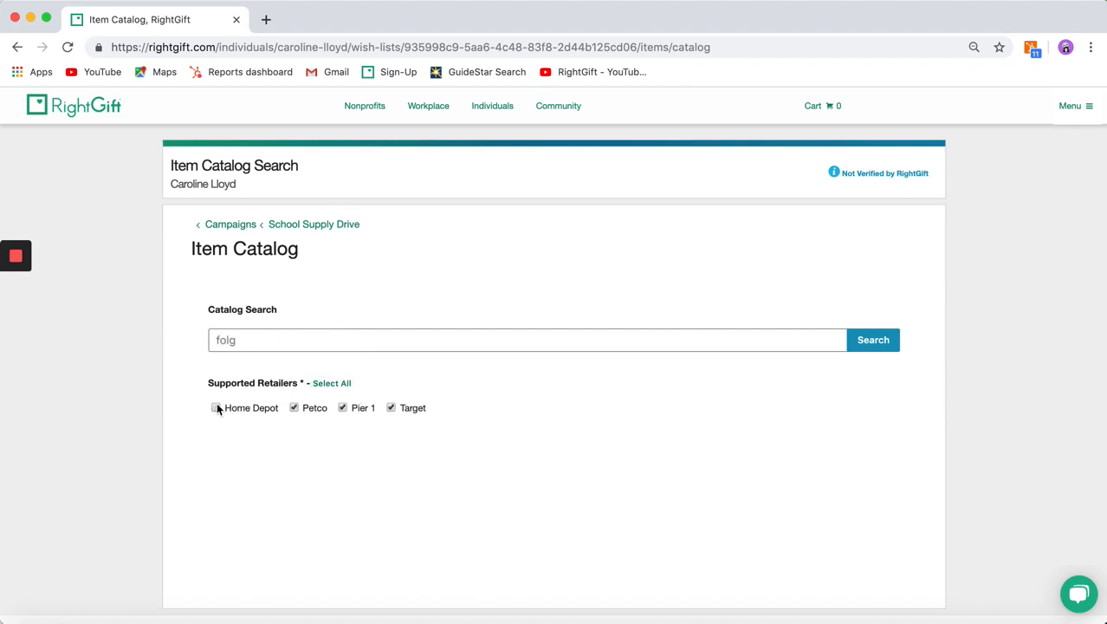
{"action": "left_click", "coordinate": [295, 408]}
{"action": "left_click", "coordinate": [342, 408]}
- Search the item catalog for "#2 pencils"
{"action": "left_click", "coordinate": [327, 341]}
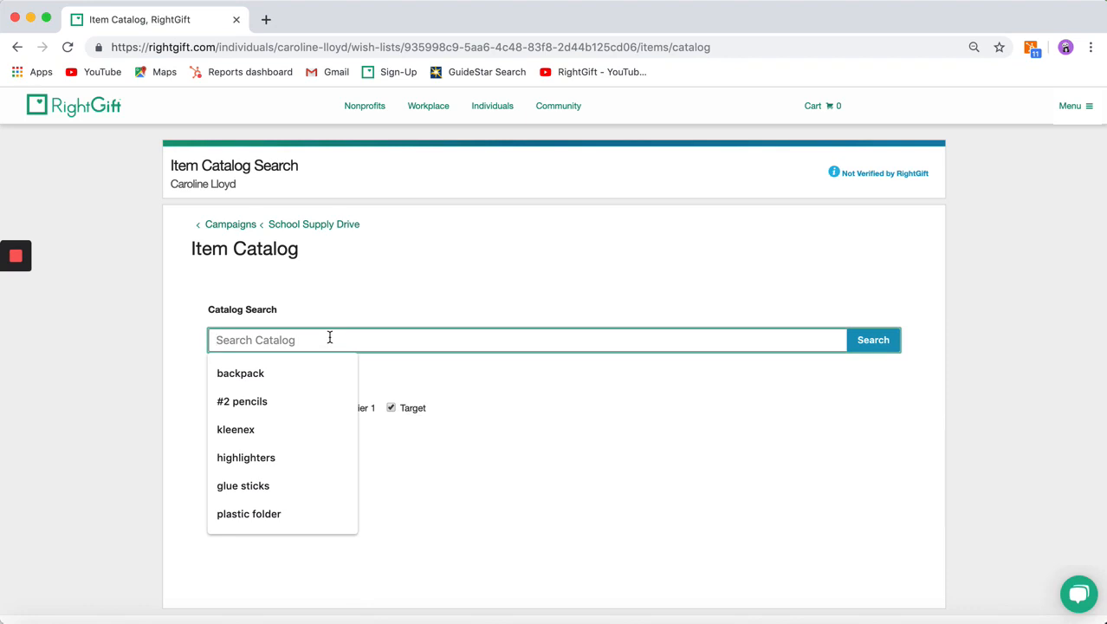
{"action": "type", "text": "#2 pen"}
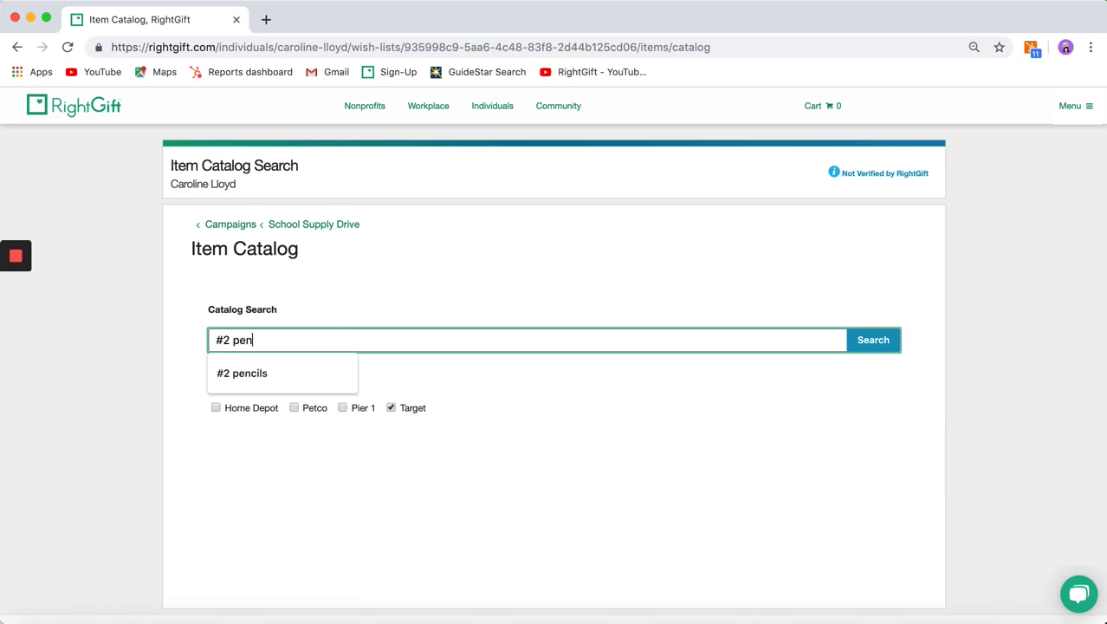
{"action": "type", "text": "cils"}
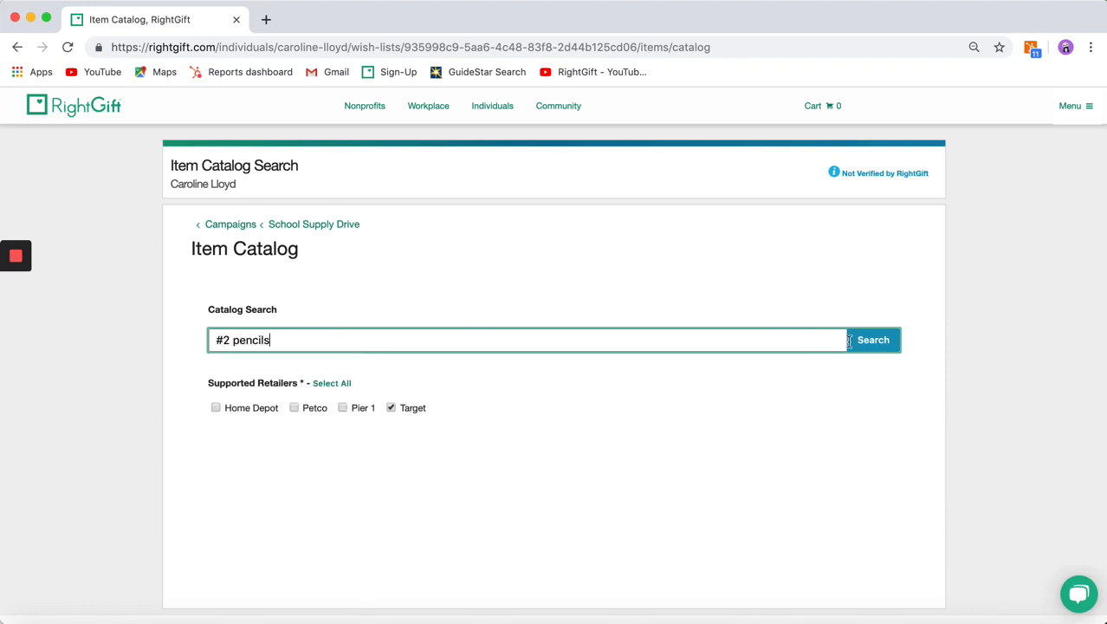
{"action": "left_click", "coordinate": [868, 344]}
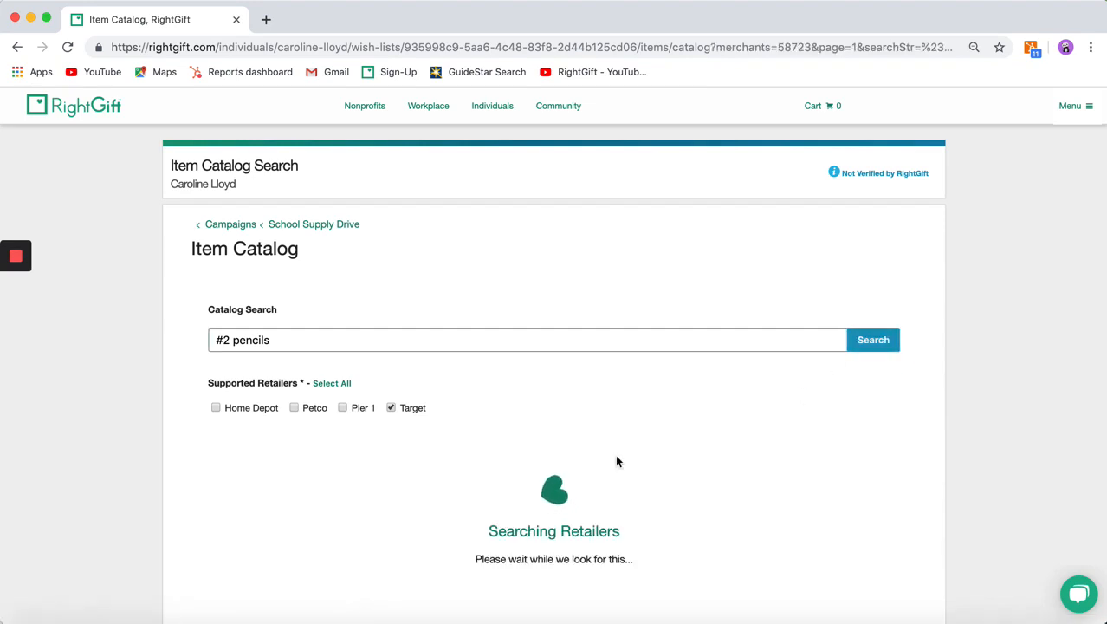
- Browse the pencil results and select the #2 Wood Pencils 24ct - Up&Up, Yellow item
{"action": "scroll", "coordinate": [617, 461], "scroll_direction": "down", "scroll_amount": 2}
{"action": "scroll", "coordinate": [617, 460], "scroll_direction": "down", "scroll_amount": 5}
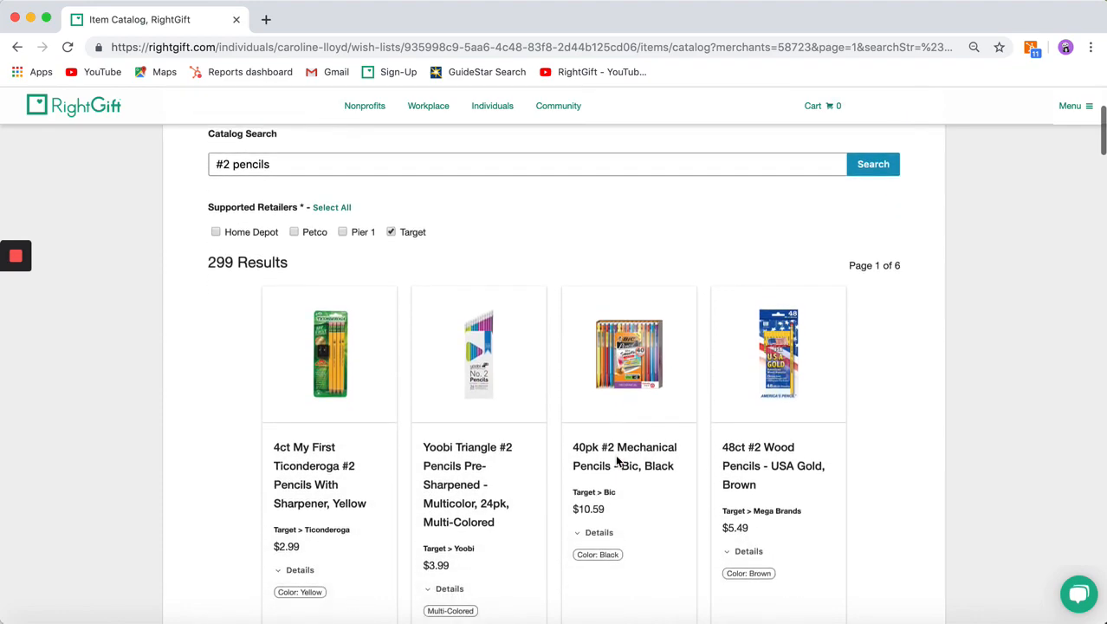
{"action": "scroll", "coordinate": [617, 461], "scroll_direction": "down", "scroll_amount": 2}
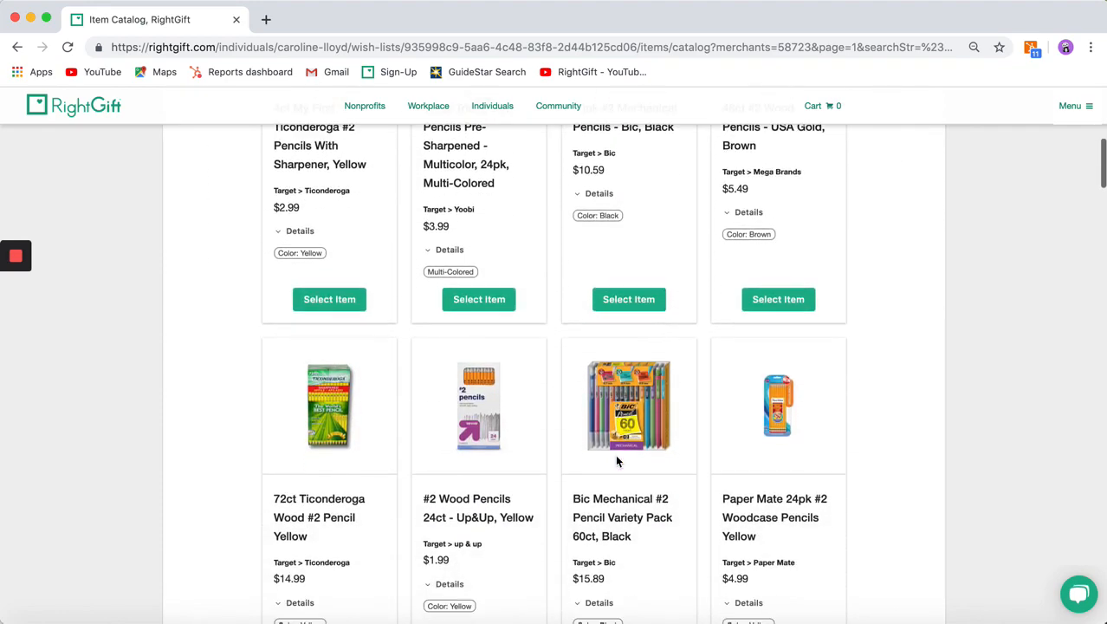
{"action": "scroll", "coordinate": [617, 461], "scroll_direction": "up", "scroll_amount": 3}
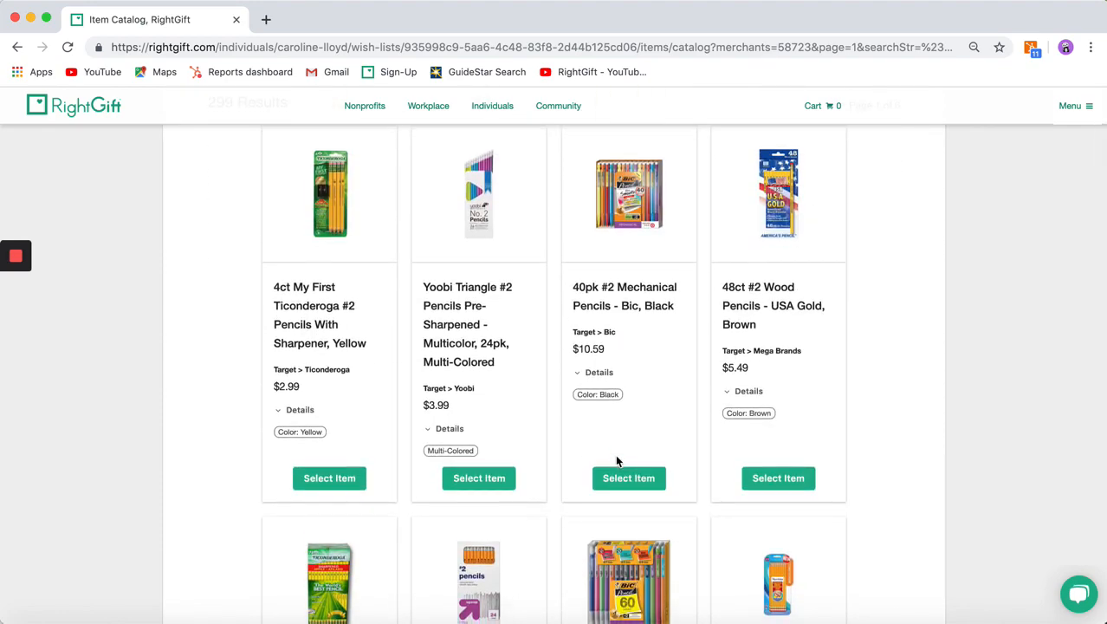
{"action": "scroll", "coordinate": [596, 438], "scroll_direction": "down", "scroll_amount": 2}
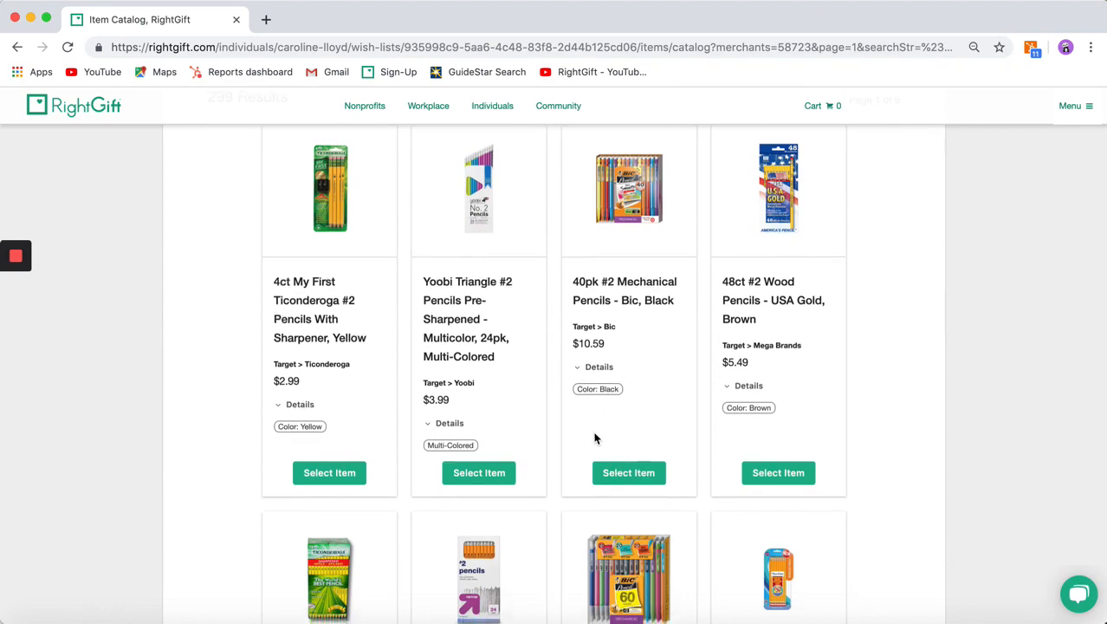
{"action": "scroll", "coordinate": [596, 439], "scroll_direction": "down", "scroll_amount": 2}
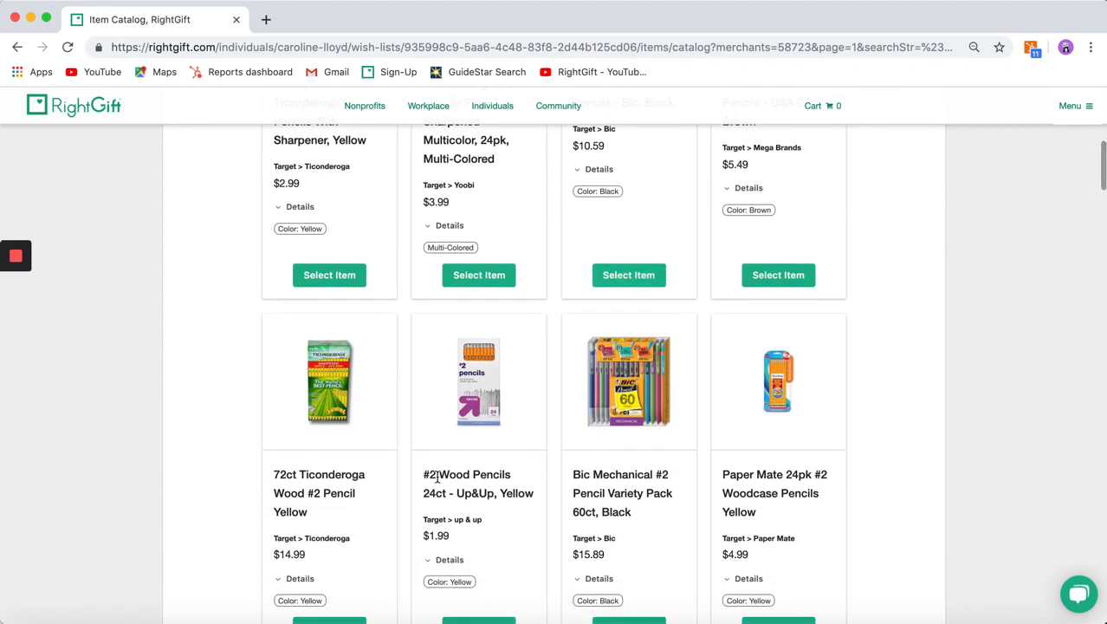
{"action": "scroll", "coordinate": [494, 478], "scroll_direction": "down", "scroll_amount": 2}
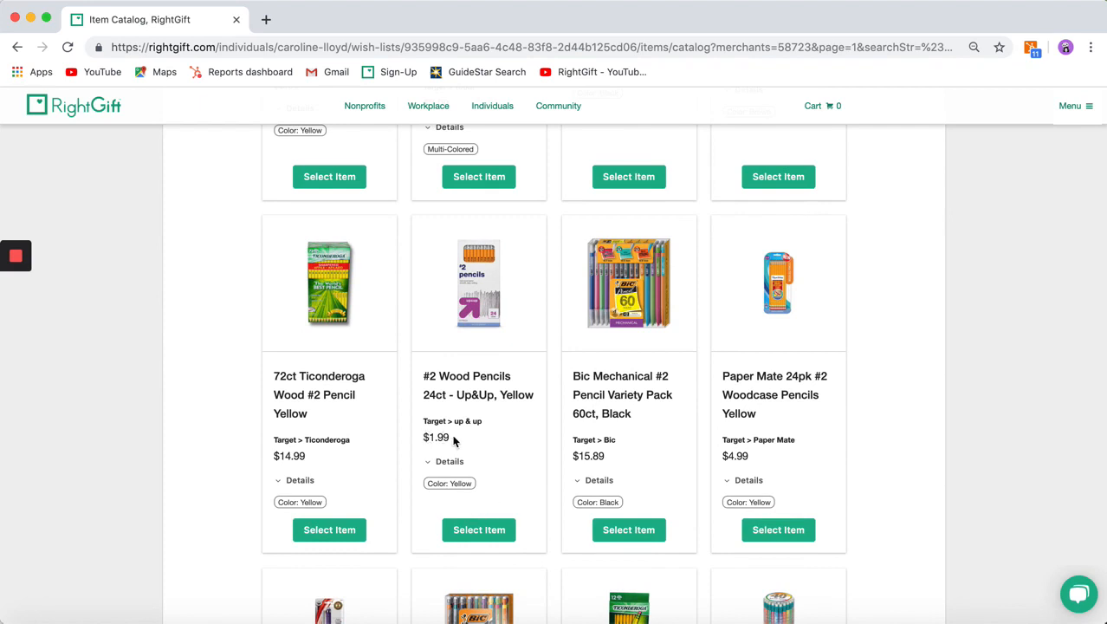
{"action": "left_click", "coordinate": [486, 528]}
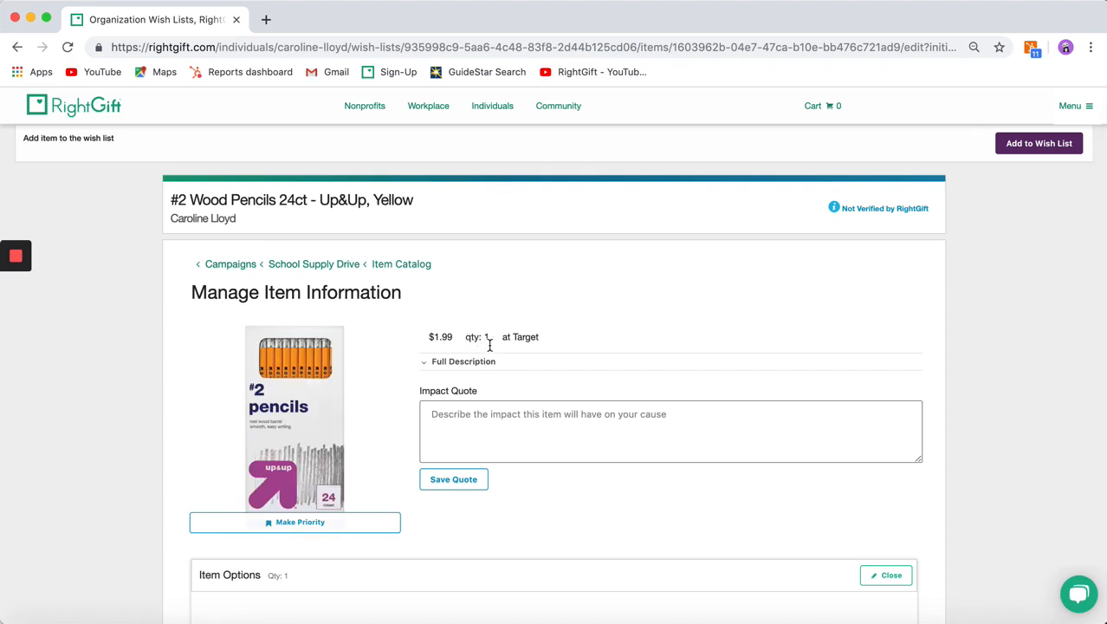
- Set the pencils' item options to quantity 200, color Yellow and size One Size, and save them
{"action": "scroll", "coordinate": [494, 445], "scroll_direction": "down", "scroll_amount": 5}
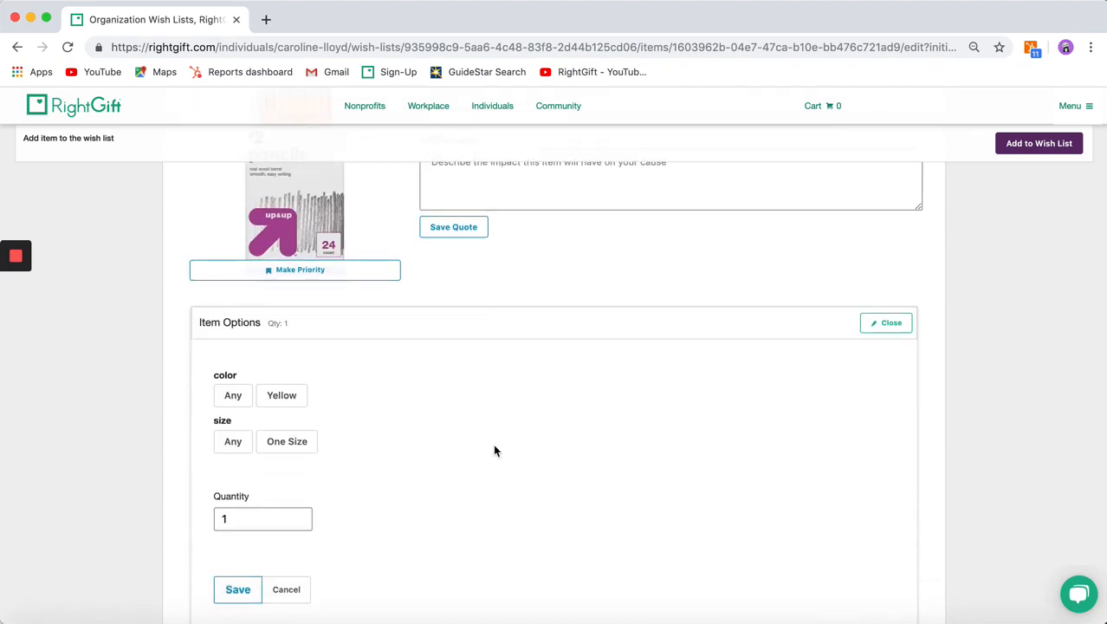
{"action": "left_click", "coordinate": [272, 518]}
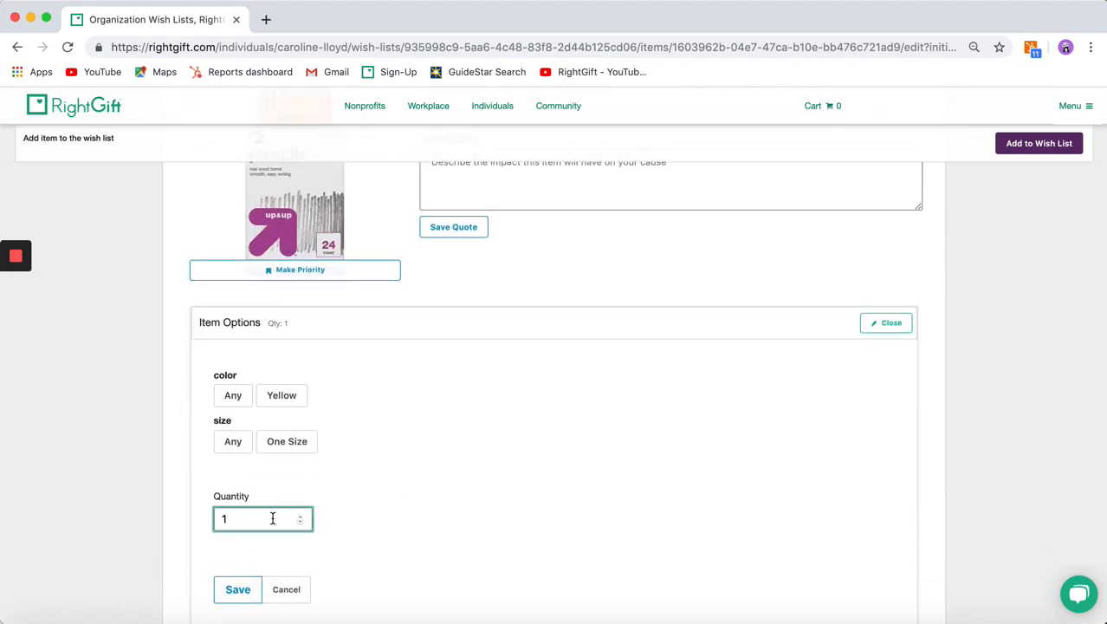
{"action": "key", "text": "BackSpace"}
{"action": "type", "text": "200"}
{"action": "left_click", "coordinate": [287, 403]}
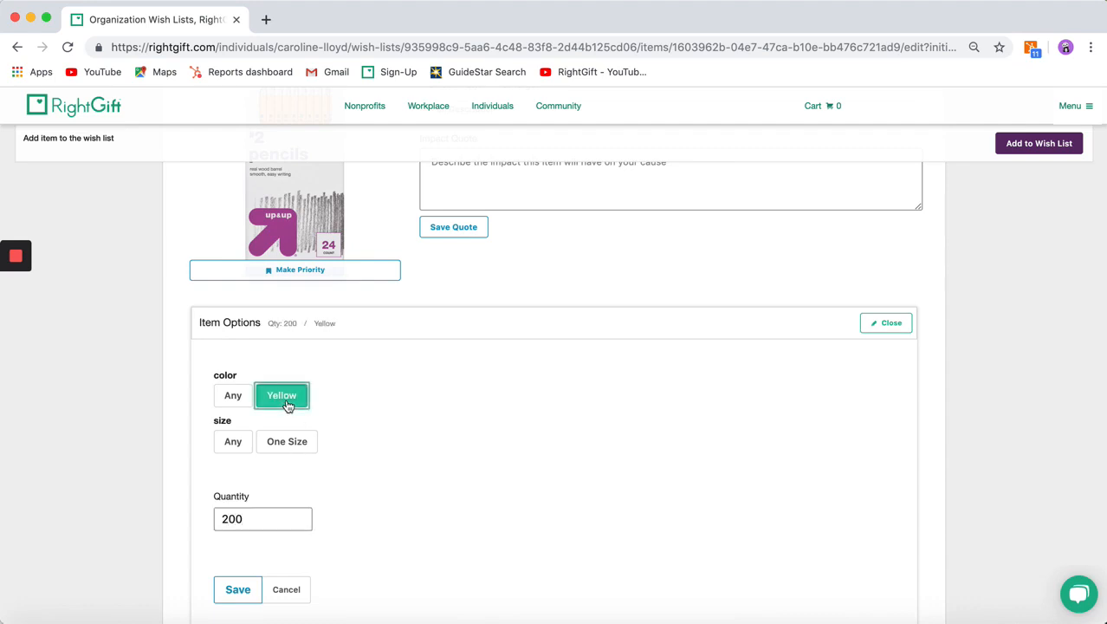
{"action": "left_click", "coordinate": [243, 408]}
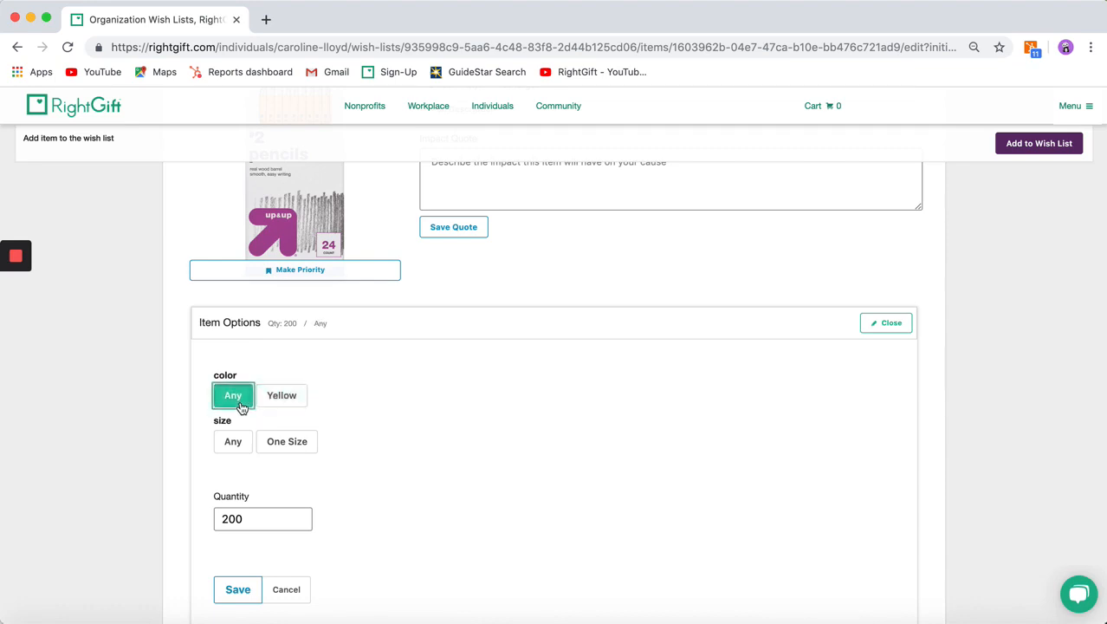
{"action": "left_click", "coordinate": [276, 407]}
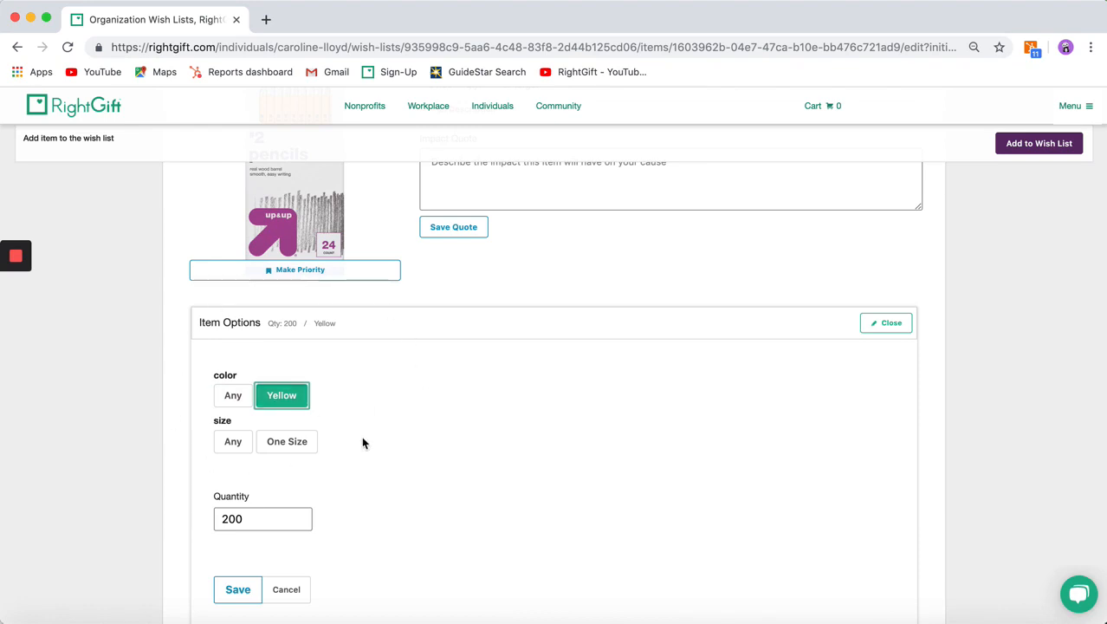
{"action": "left_click", "coordinate": [306, 447]}
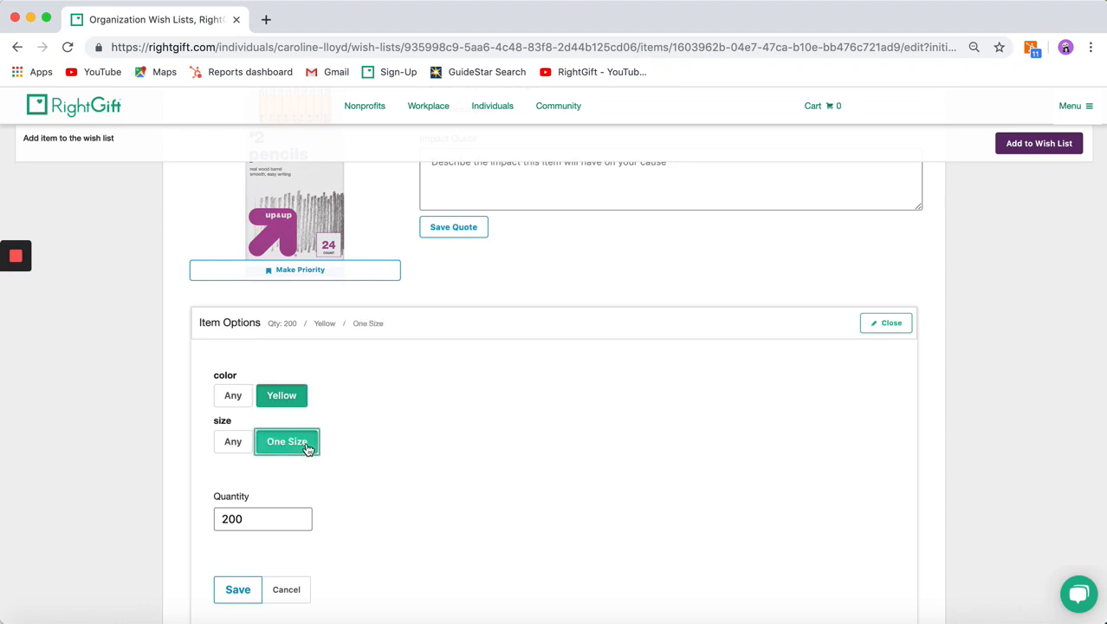
{"action": "scroll", "coordinate": [307, 447], "scroll_direction": "up", "scroll_amount": 2}
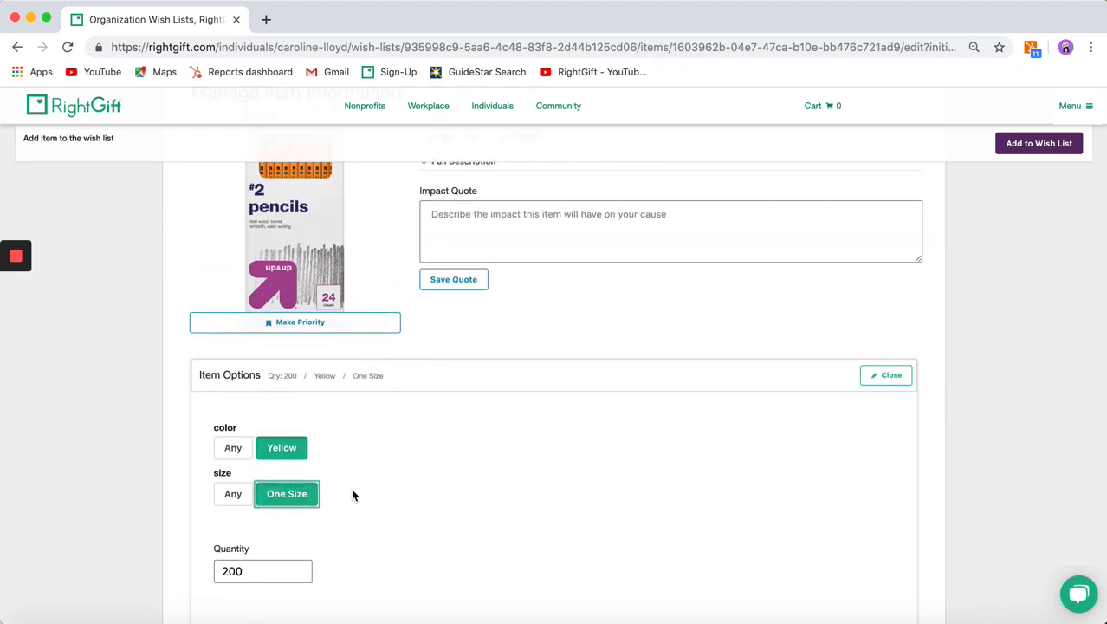
{"action": "scroll", "coordinate": [351, 495], "scroll_direction": "down", "scroll_amount": 3}
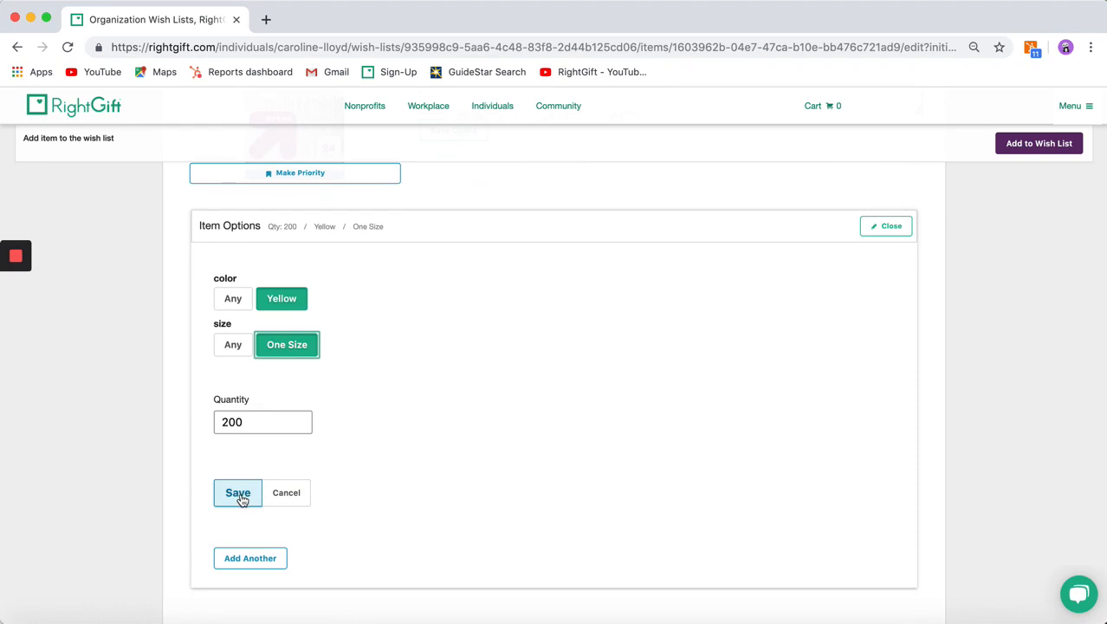
{"action": "left_click", "coordinate": [237, 493]}
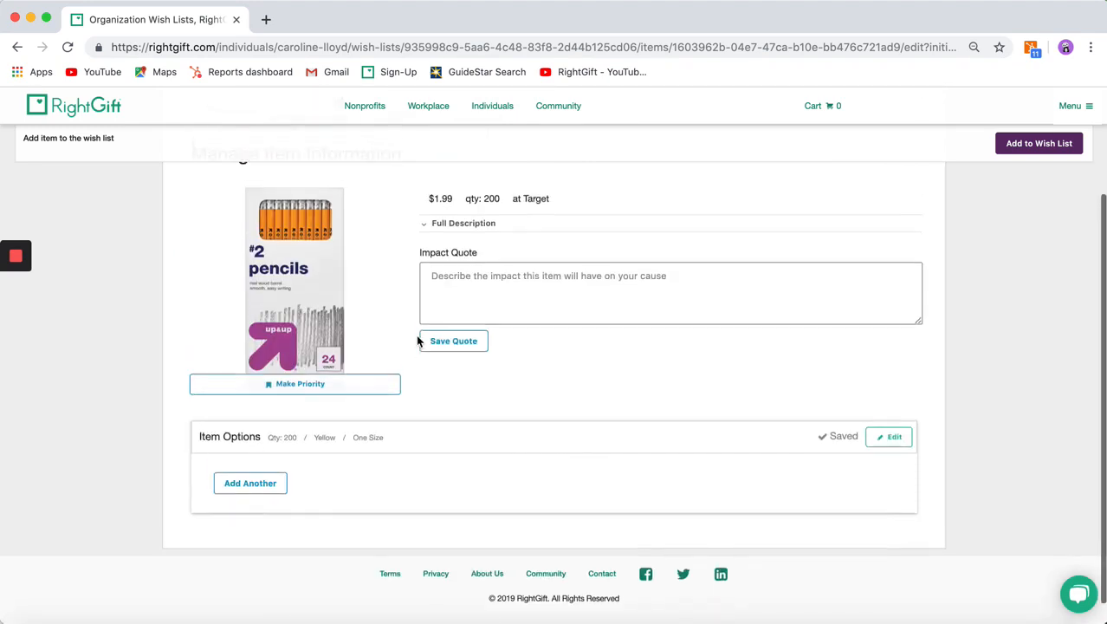
- Add the pencils to the wish list and return to the School Supply Drive campaign's Available Items
{"action": "left_click", "coordinate": [1040, 145]}
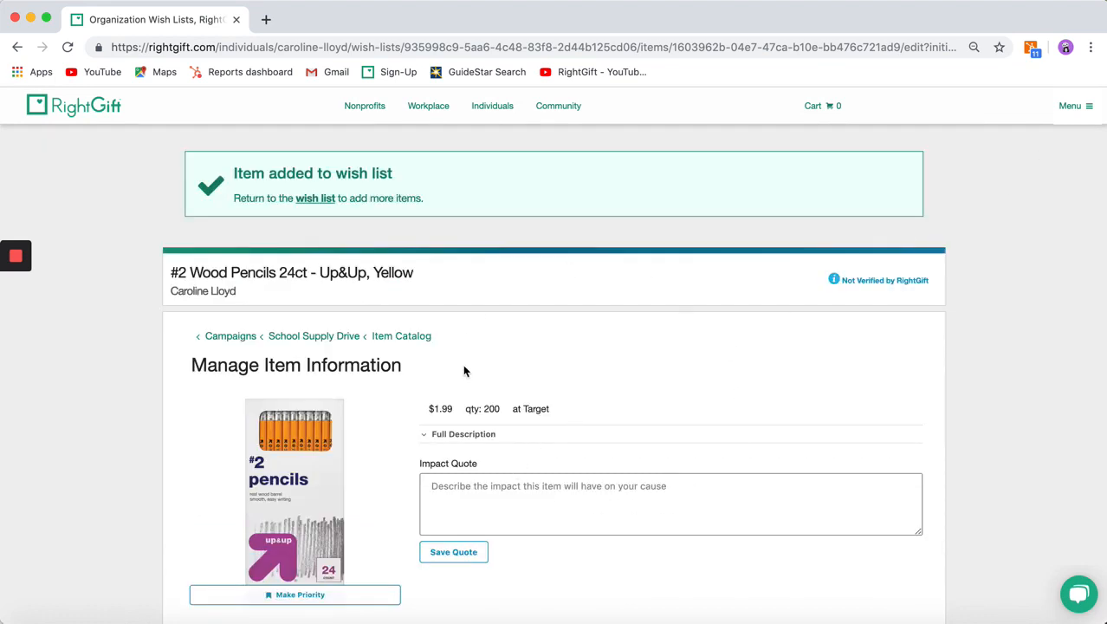
{"action": "left_click", "coordinate": [300, 341]}
{"action": "scroll", "coordinate": [328, 378], "scroll_direction": "down", "scroll_amount": 5}
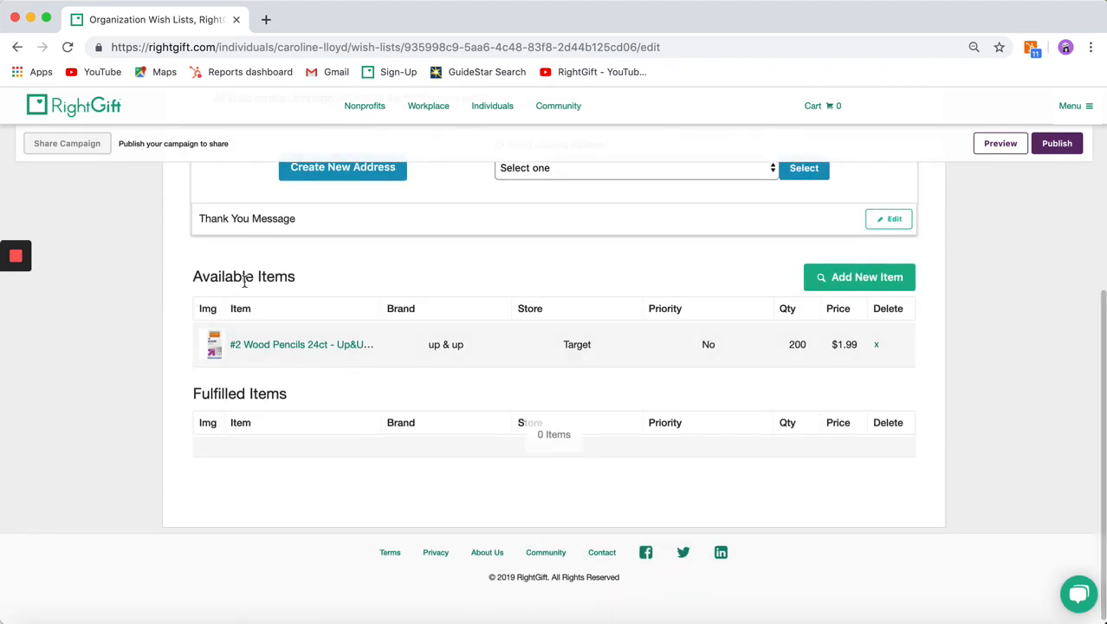
{"action": "scroll", "coordinate": [389, 424], "scroll_direction": "up", "scroll_amount": 1}
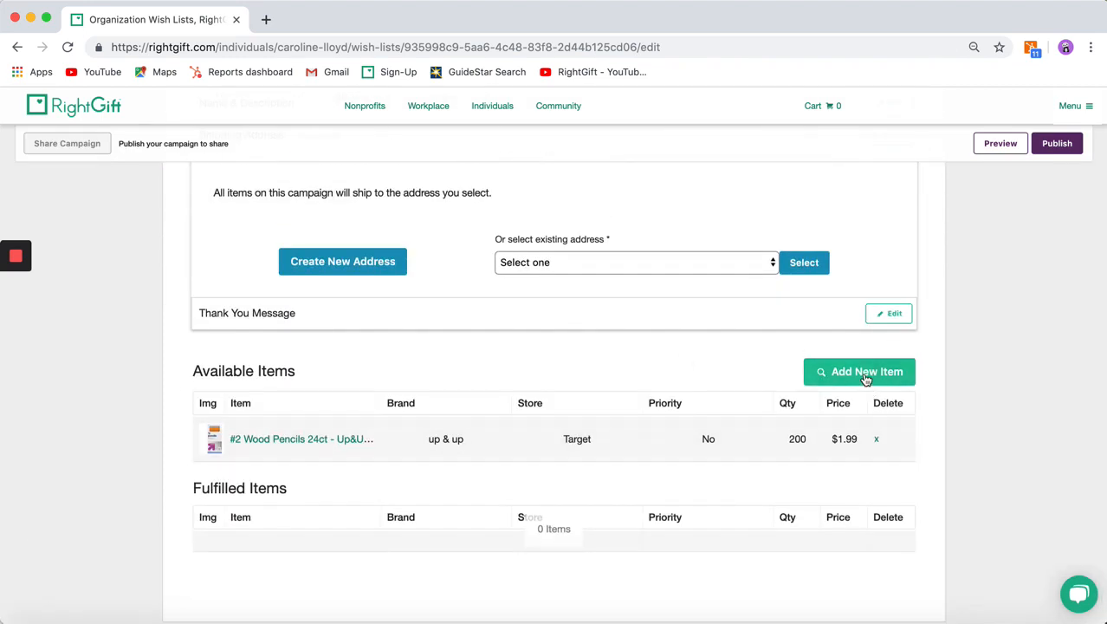
- Start adding another item and search the catalog for "dickies backpack"
{"action": "left_click", "coordinate": [865, 374]}
{"action": "left_click", "coordinate": [405, 349]}
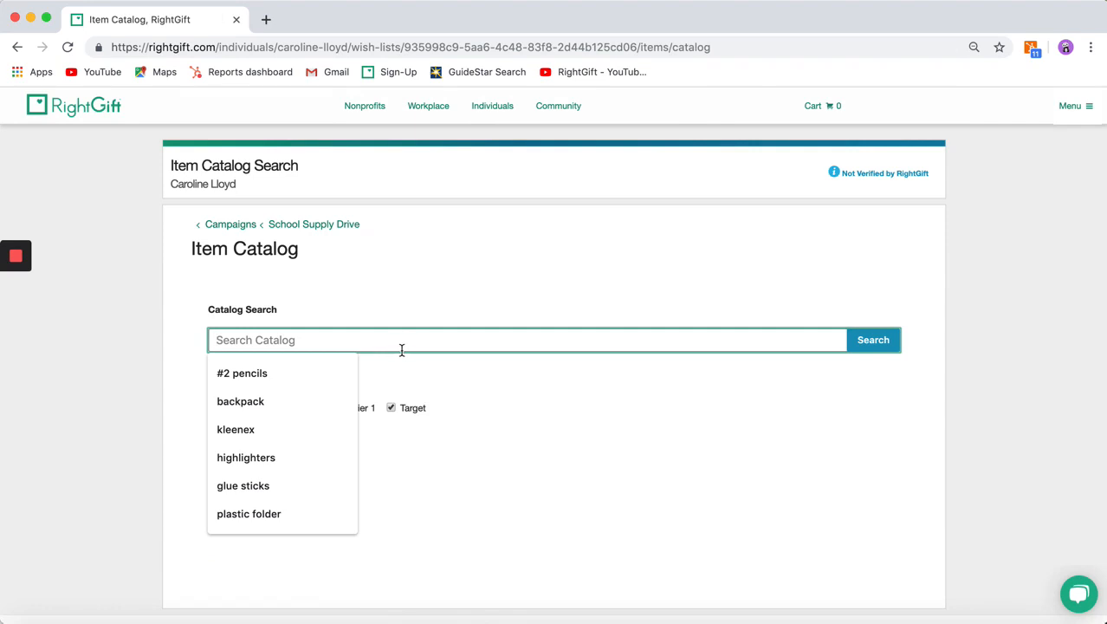
{"action": "type", "text": "dic"}
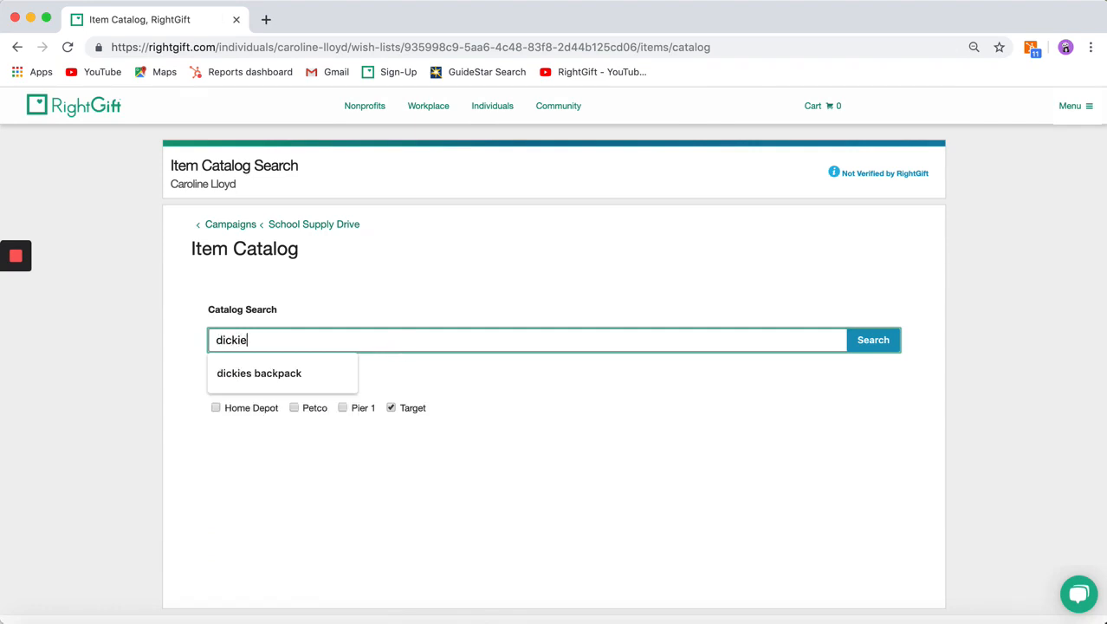
{"action": "type", "text": "kie"}
{"action": "key", "text": "Down"}
{"action": "key", "text": "Return"}
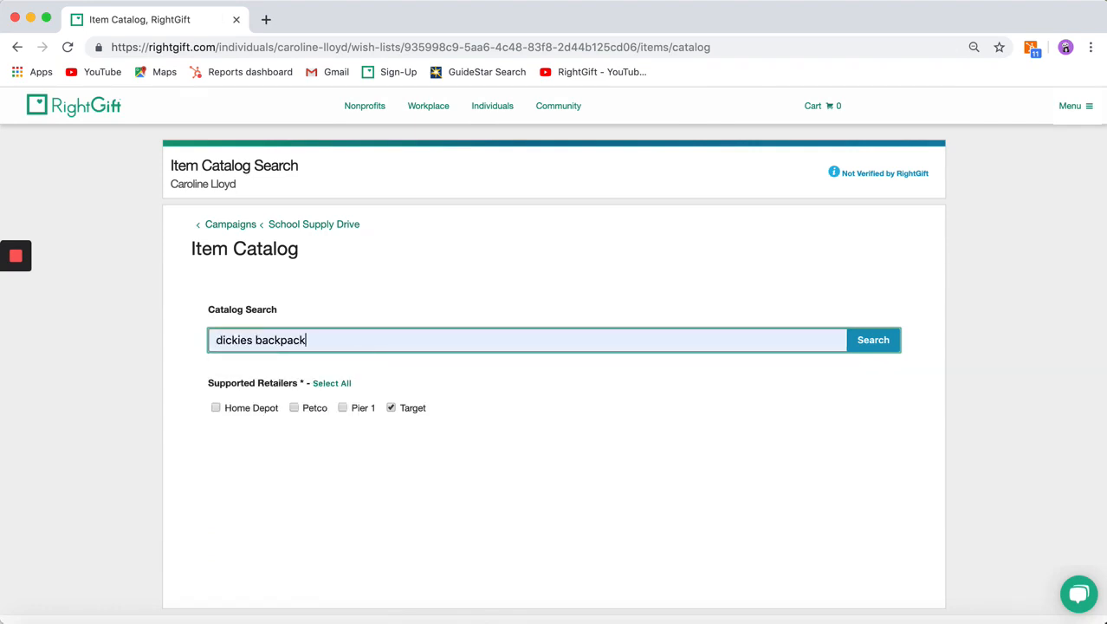
{"action": "left_click", "coordinate": [873, 341]}
- Browse the backpack results and select the Dickies Student Backpack - Harbor Blue
{"action": "scroll", "coordinate": [610, 412], "scroll_direction": "down", "scroll_amount": 3}
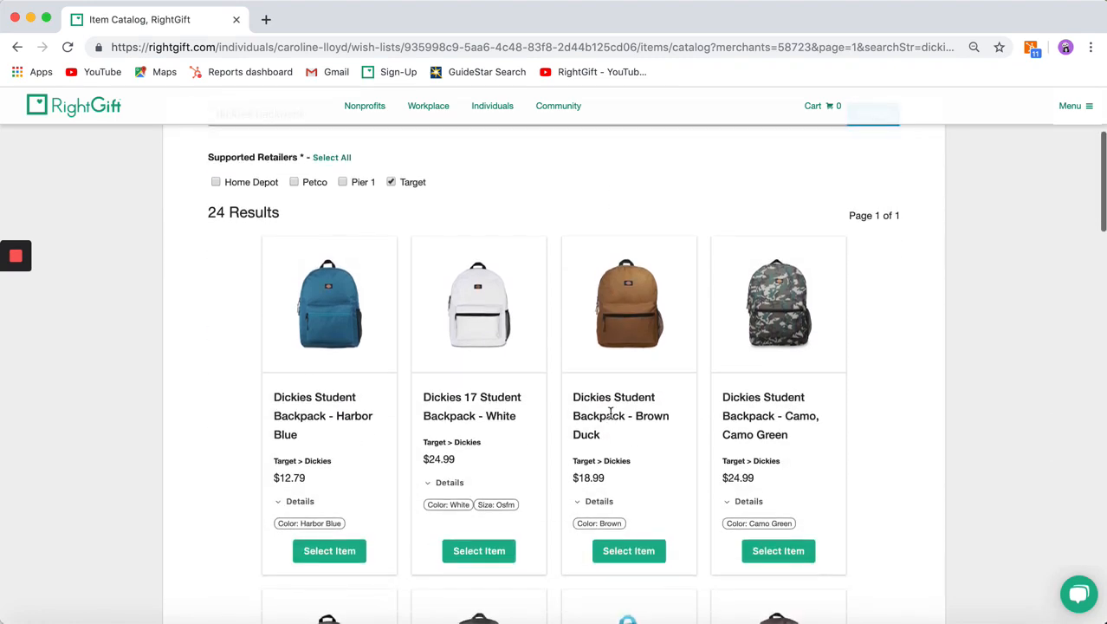
{"action": "scroll", "coordinate": [610, 413], "scroll_direction": "up", "scroll_amount": 2}
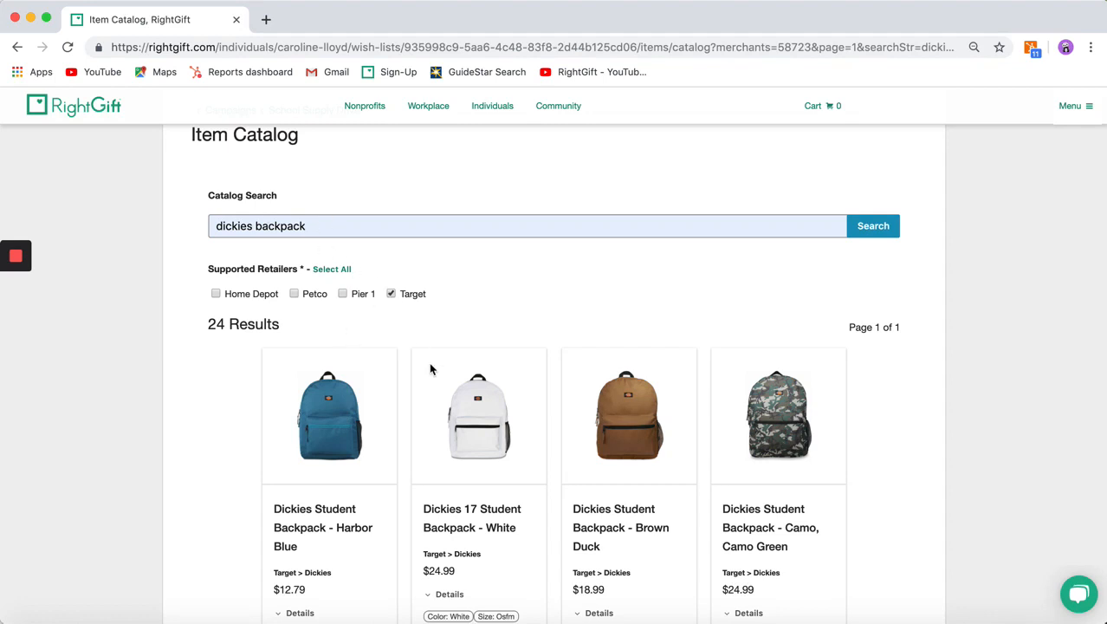
{"action": "scroll", "coordinate": [430, 369], "scroll_direction": "down", "scroll_amount": 4}
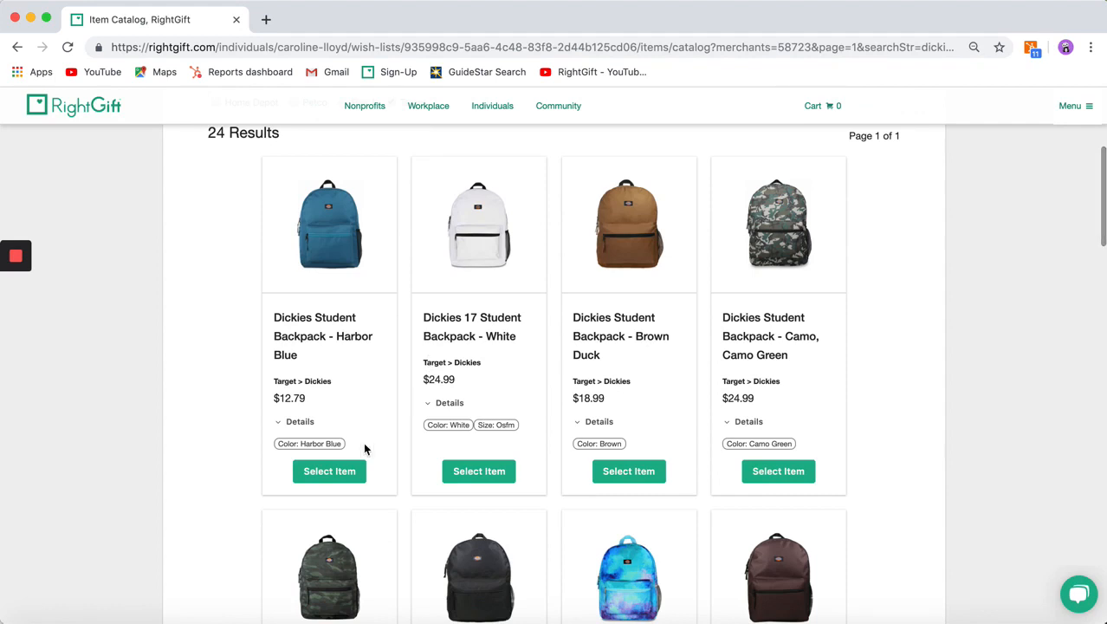
{"action": "left_click", "coordinate": [322, 478]}
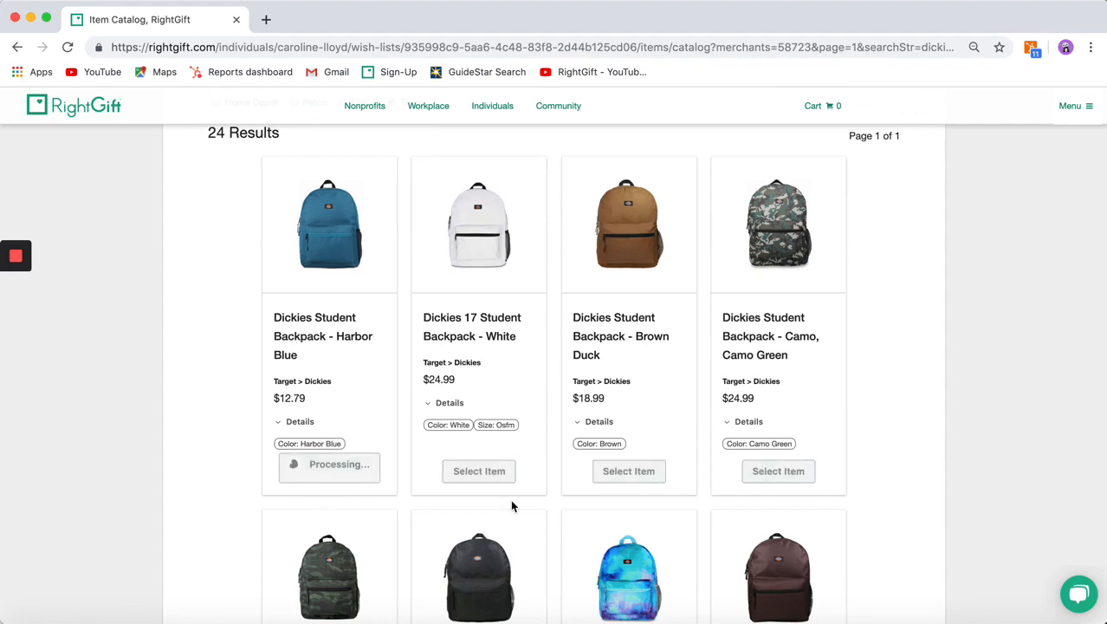
- Save the Harbor Blue backpack's item options as quantity 200, color Any and size One Size, and add it to the wish list
{"action": "scroll", "coordinate": [512, 505], "scroll_direction": "down", "scroll_amount": 4}
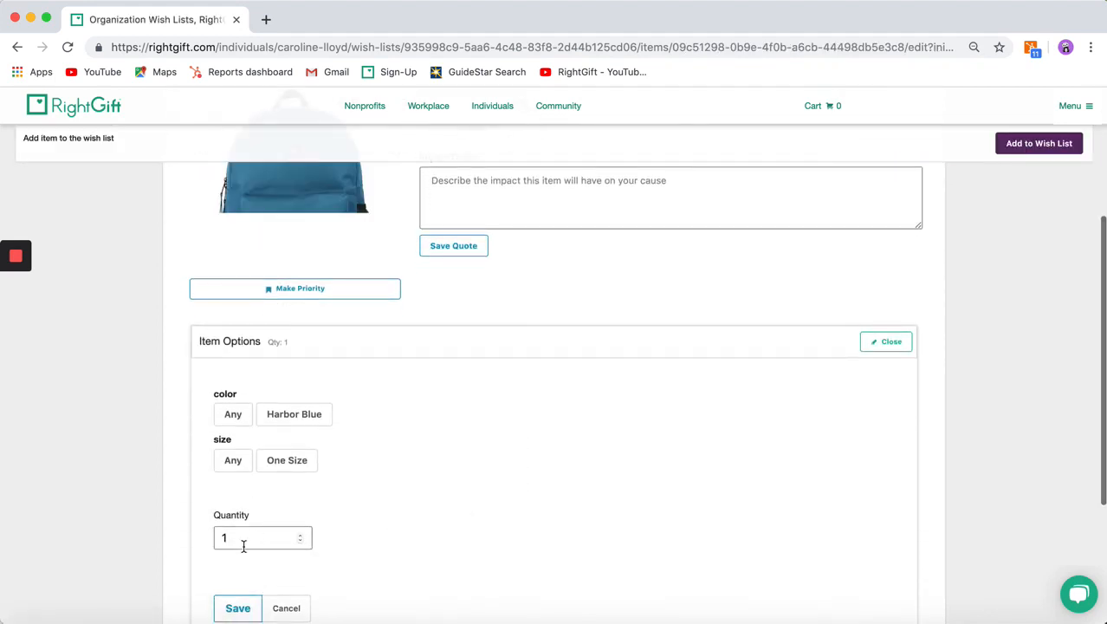
{"action": "double_click", "coordinate": [243, 546]}
{"action": "type", "text": "200"}
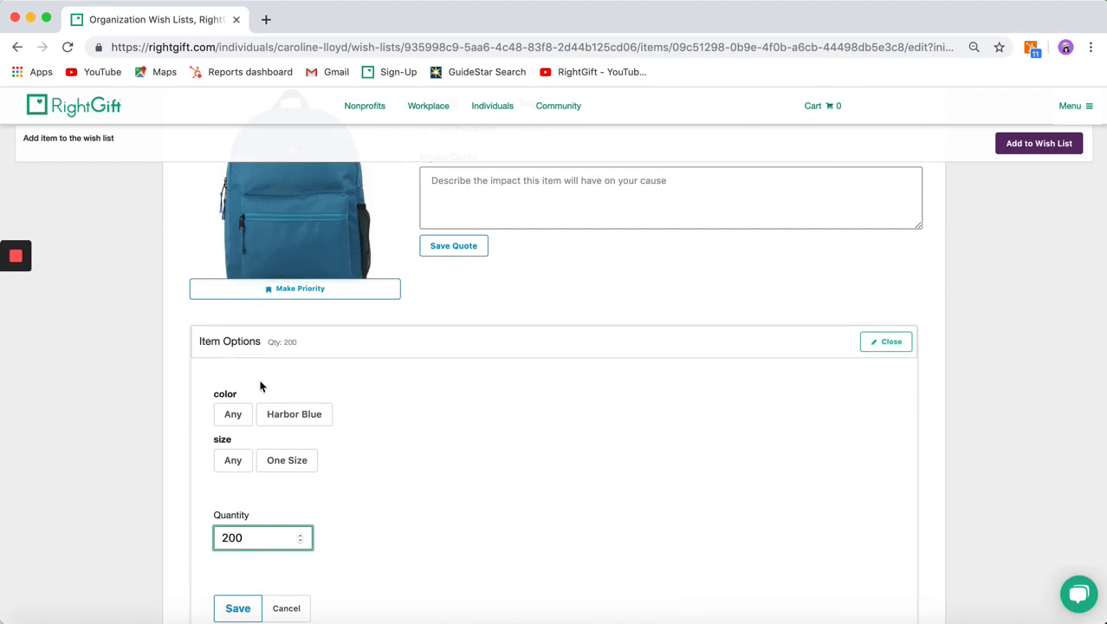
{"action": "left_click", "coordinate": [233, 414]}
{"action": "left_click", "coordinate": [287, 460]}
{"action": "scroll", "coordinate": [238, 557], "scroll_direction": "down", "scroll_amount": 1}
{"action": "left_click", "coordinate": [238, 559]}
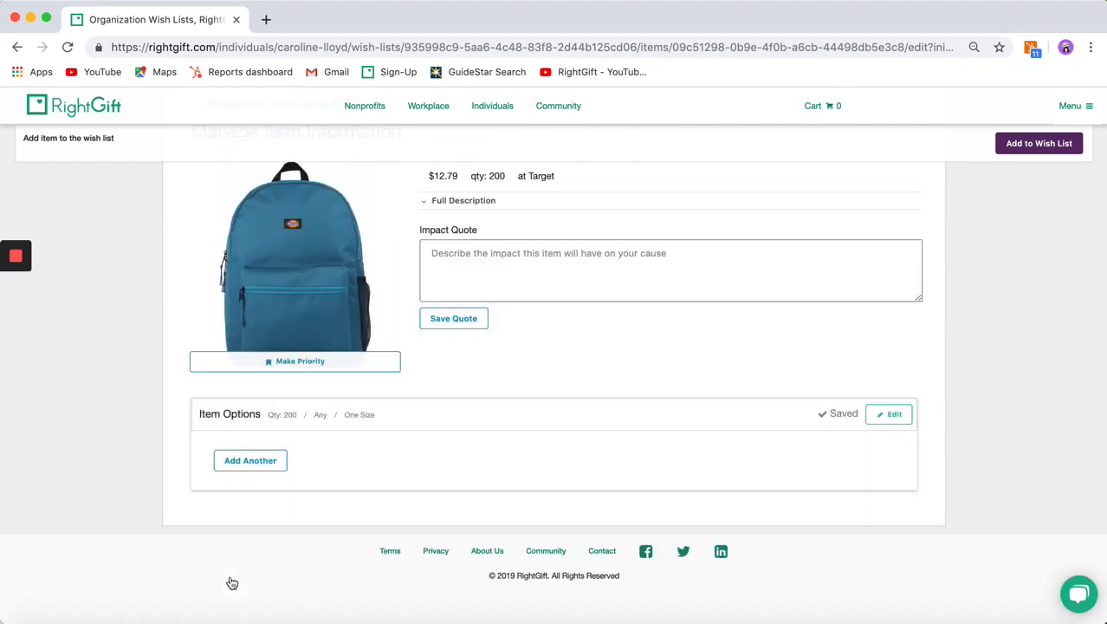
{"action": "left_click", "coordinate": [1040, 144]}
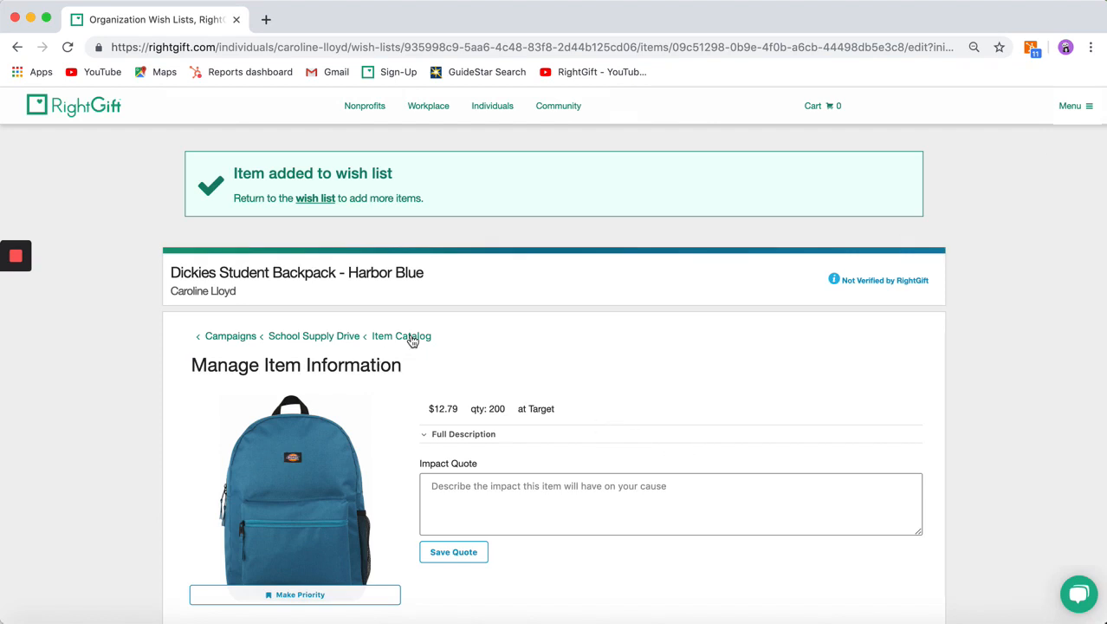
- Return to the item catalog's backpack results and select the Dickies 17 Student Backpack - White
{"action": "left_click", "coordinate": [411, 340]}
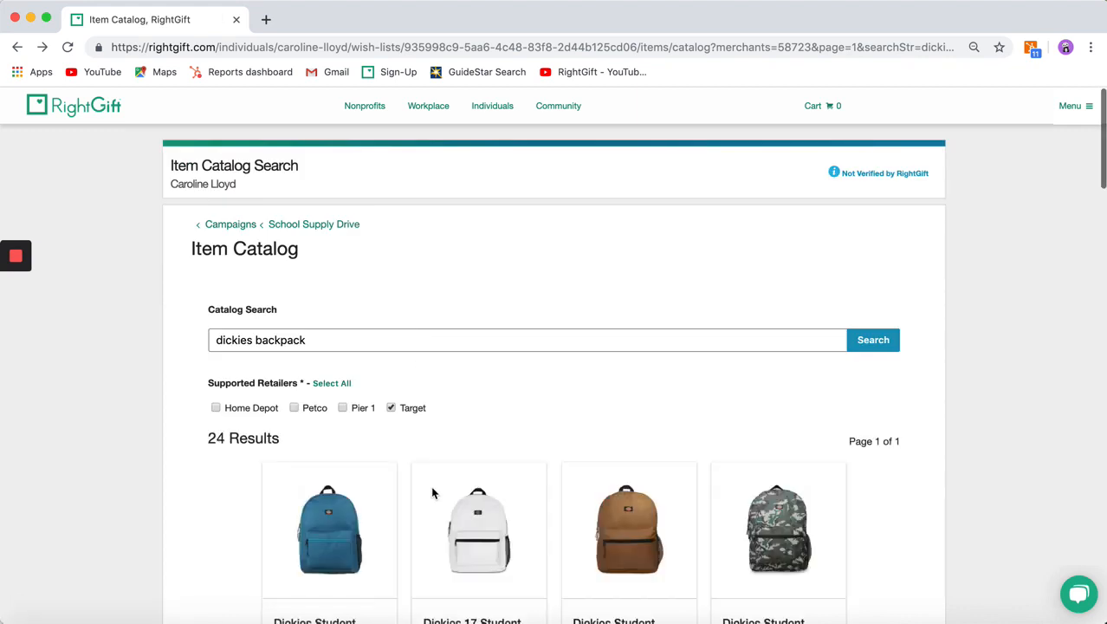
{"action": "scroll", "coordinate": [433, 490], "scroll_direction": "down", "scroll_amount": 3}
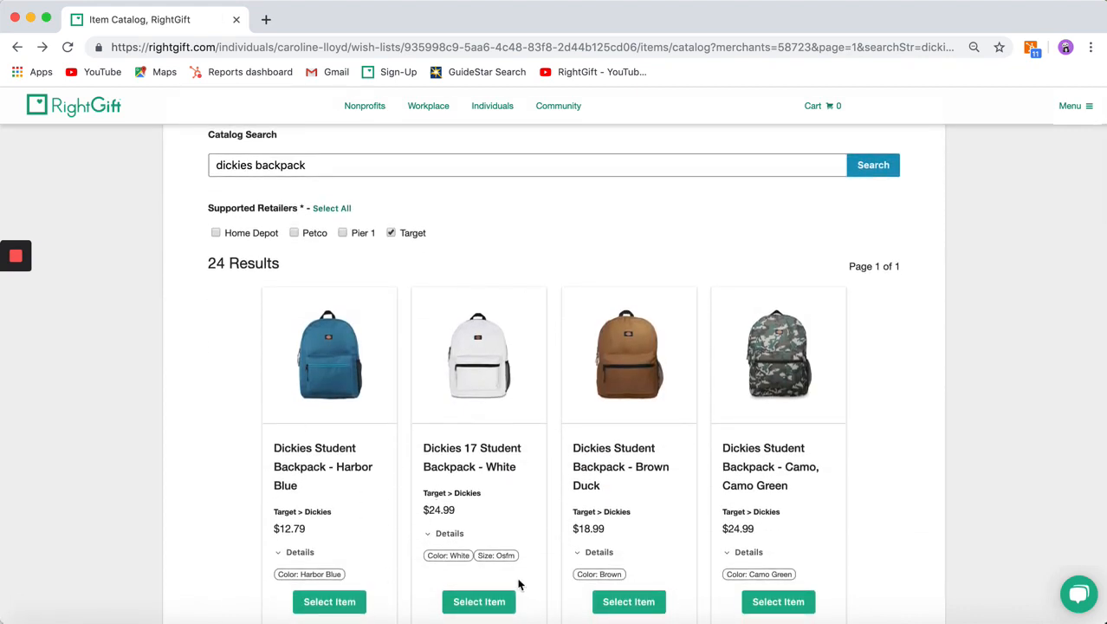
{"action": "scroll", "coordinate": [655, 550], "scroll_direction": "down", "scroll_amount": 1}
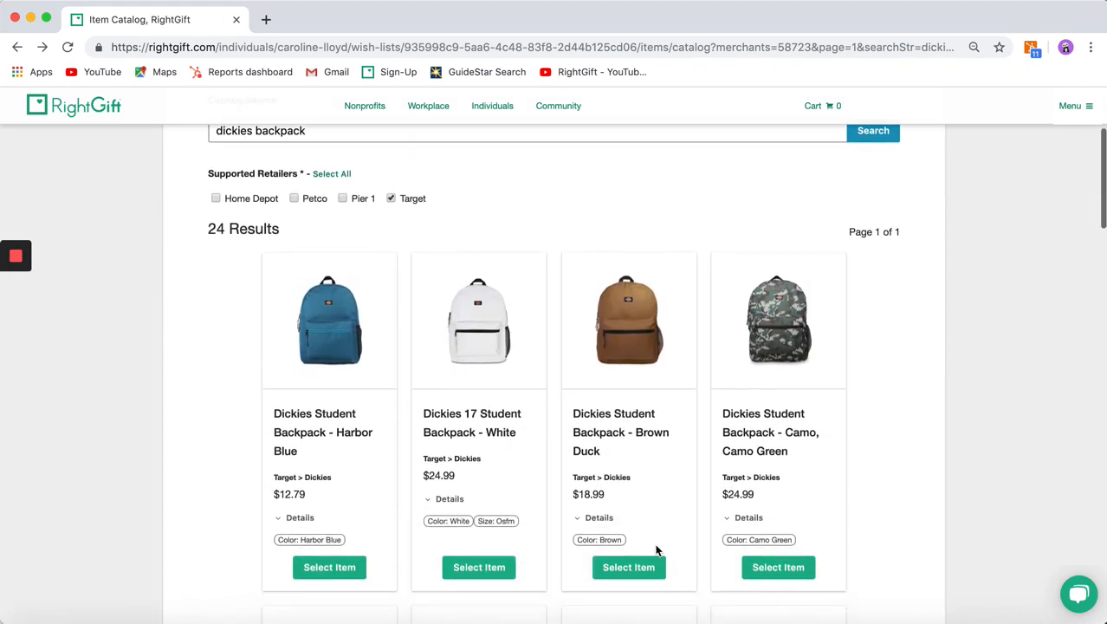
{"action": "left_click", "coordinate": [496, 572]}
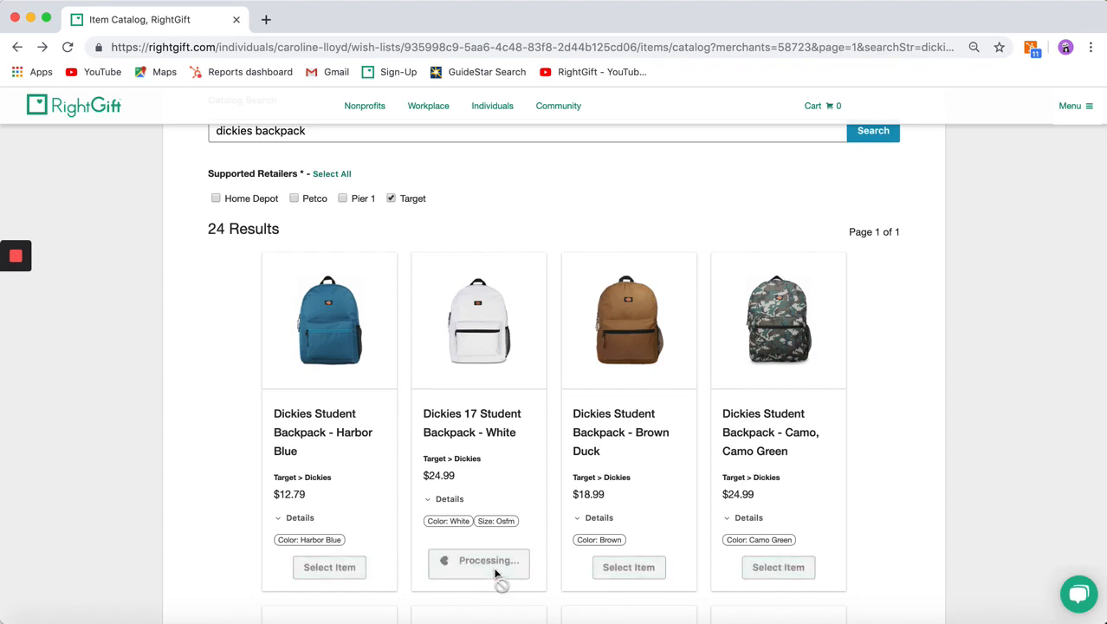
- Save the white backpack's item options as color White, size Osfm and quantity 200, and add it to the wish list
{"action": "scroll", "coordinate": [551, 512], "scroll_direction": "down", "scroll_amount": 3}
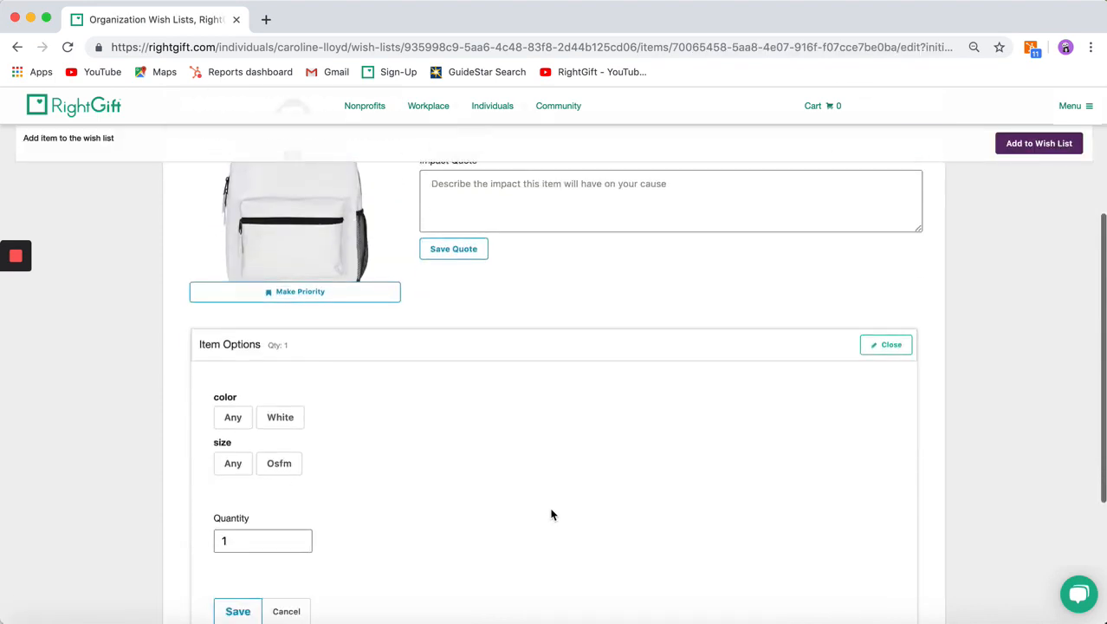
{"action": "left_click", "coordinate": [274, 417]}
{"action": "left_click", "coordinate": [278, 464]}
{"action": "left_click", "coordinate": [251, 536]}
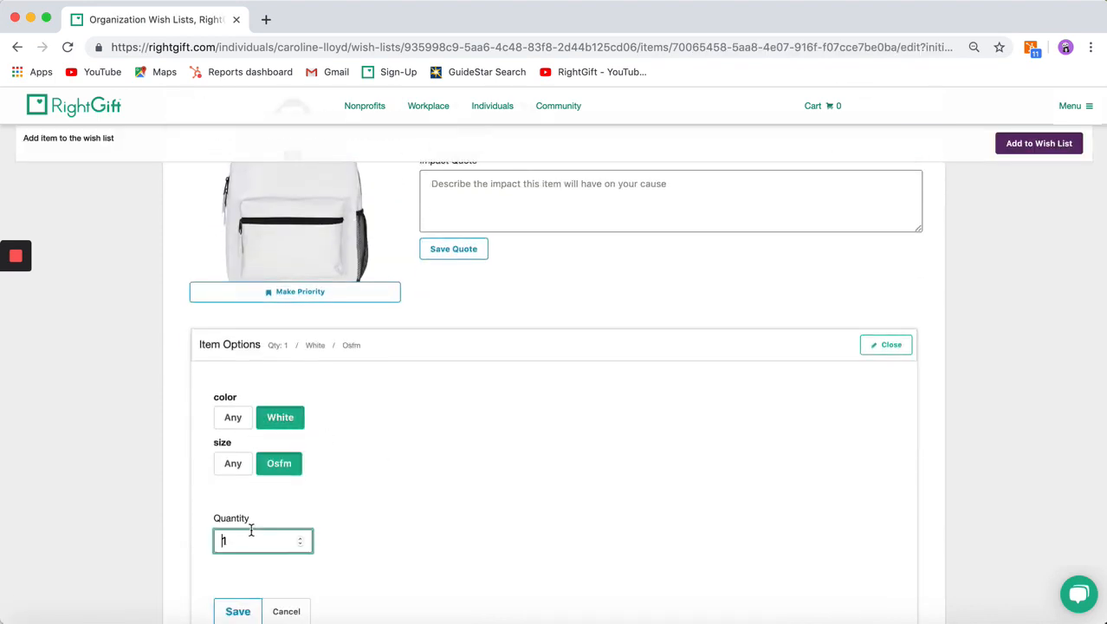
{"action": "key", "text": "BackSpace"}
{"action": "type", "text": "200"}
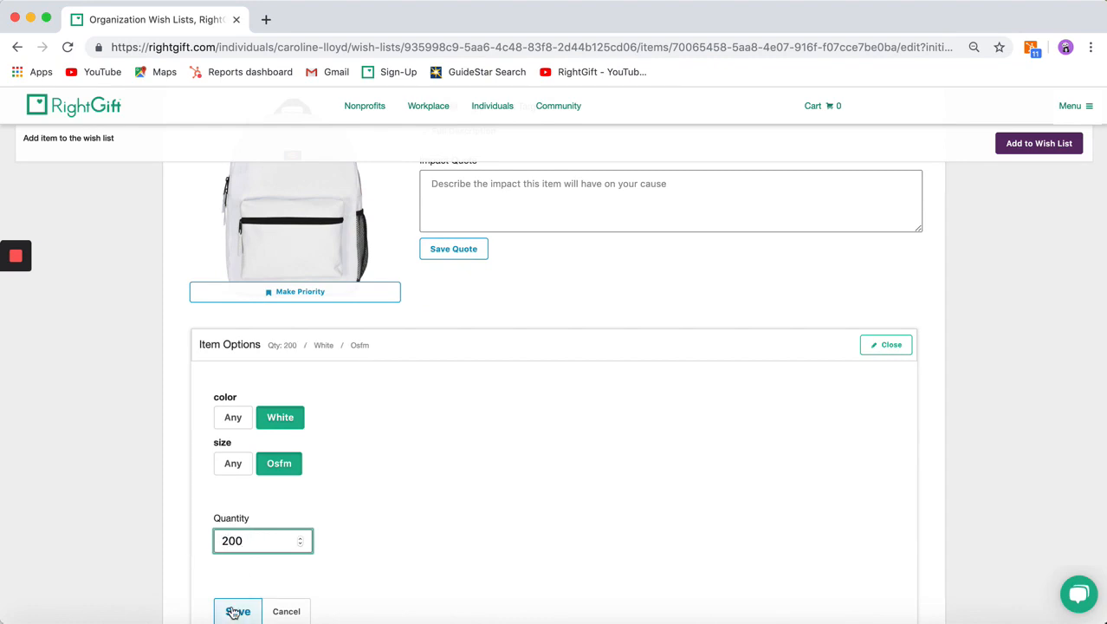
{"action": "left_click", "coordinate": [237, 609]}
{"action": "left_click", "coordinate": [1039, 145]}
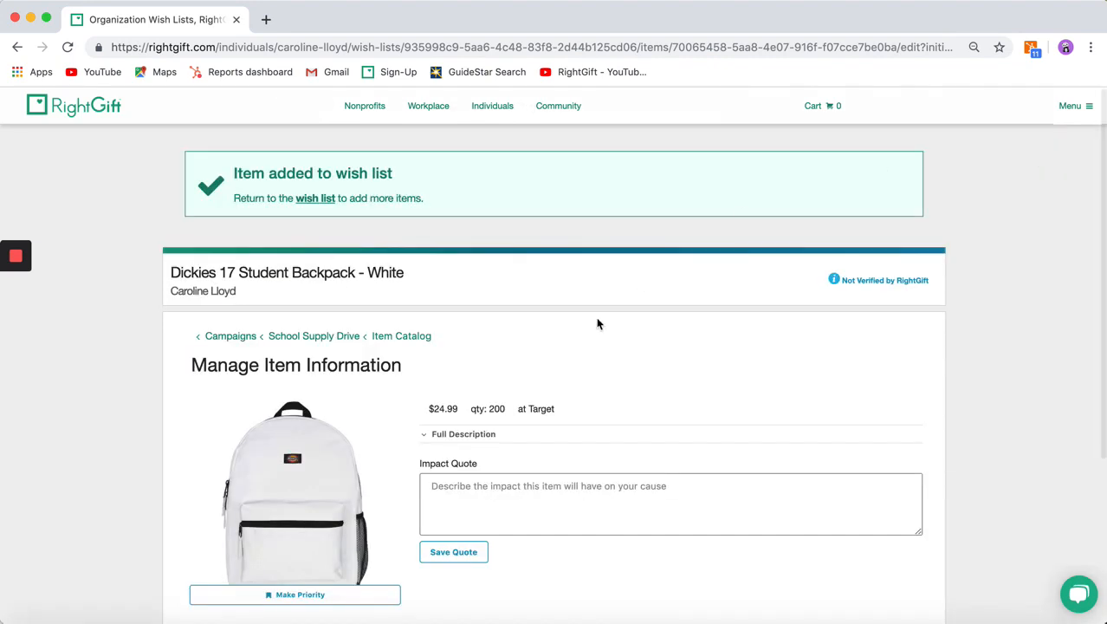
- Return to the School Supply Drive campaign and choose the existing saved address as its shipping address
{"action": "left_click", "coordinate": [317, 339]}
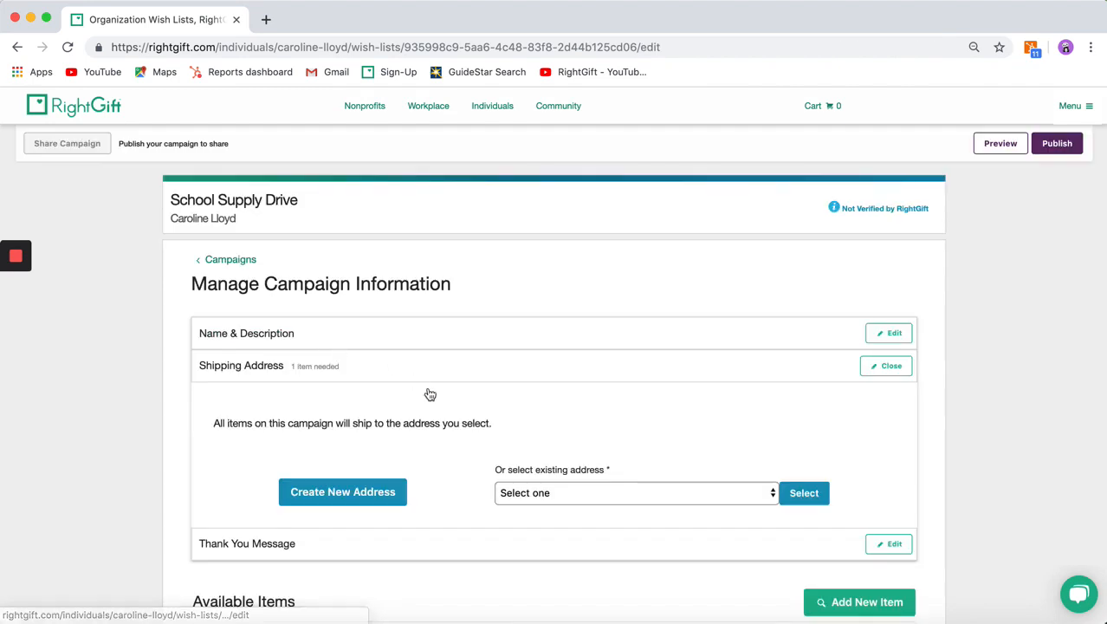
{"action": "left_click", "coordinate": [489, 373]}
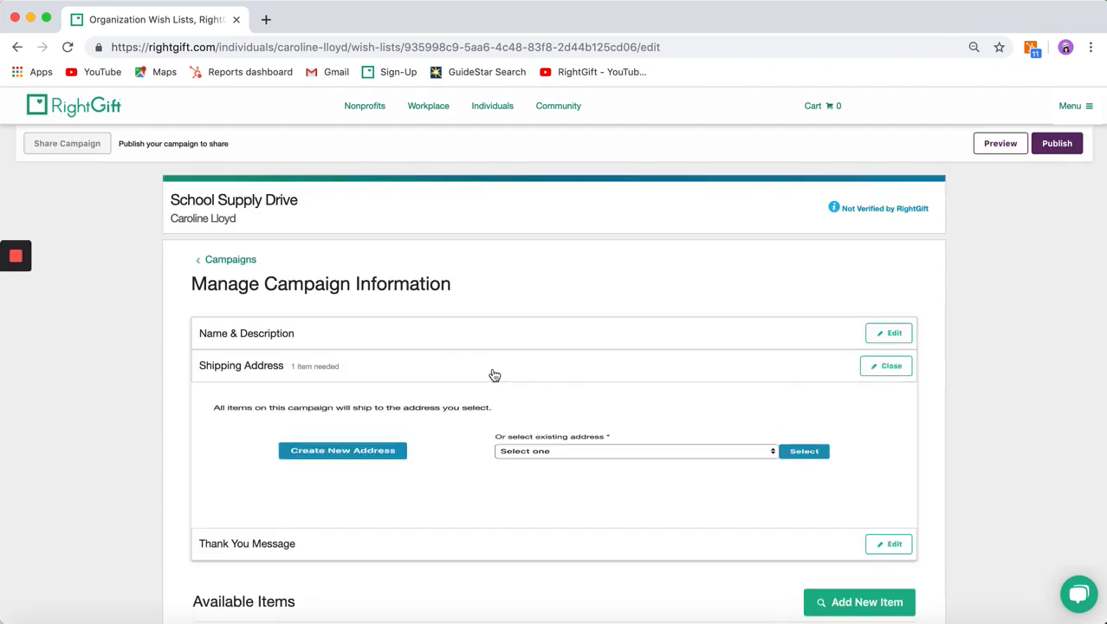
{"action": "left_click", "coordinate": [566, 494]}
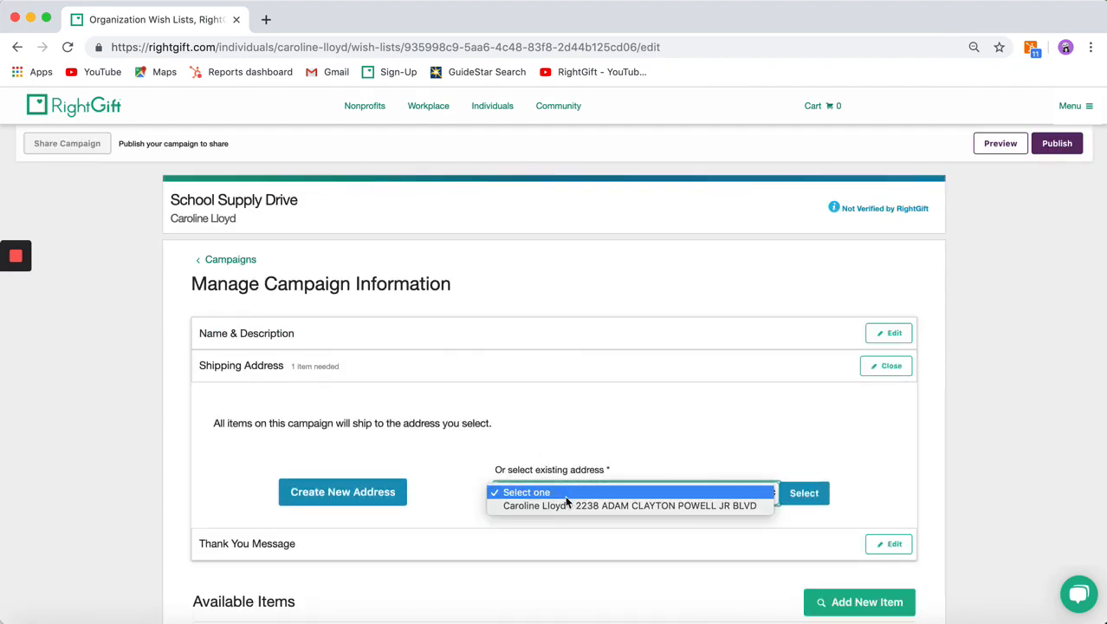
{"action": "left_click", "coordinate": [565, 503]}
{"action": "left_click", "coordinate": [804, 495]}
- Review the campaign's available items, and preview the campaign page to examine its banner, end date, item listings and cart options
{"action": "scroll", "coordinate": [675, 532], "scroll_direction": "down", "scroll_amount": 3}
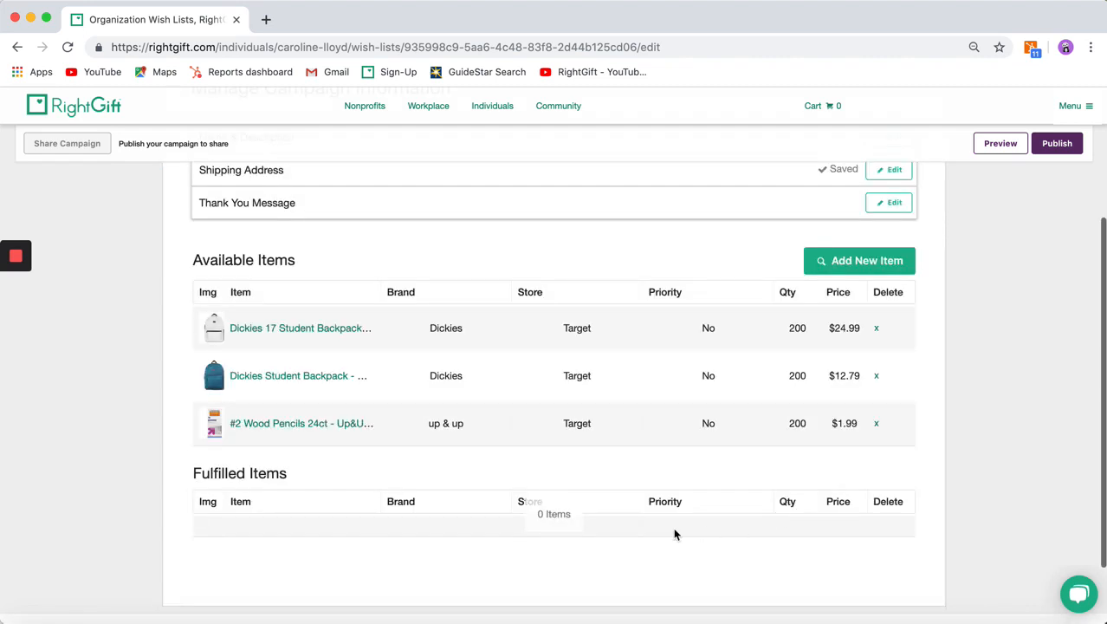
{"action": "scroll", "coordinate": [761, 538], "scroll_direction": "up", "scroll_amount": 2}
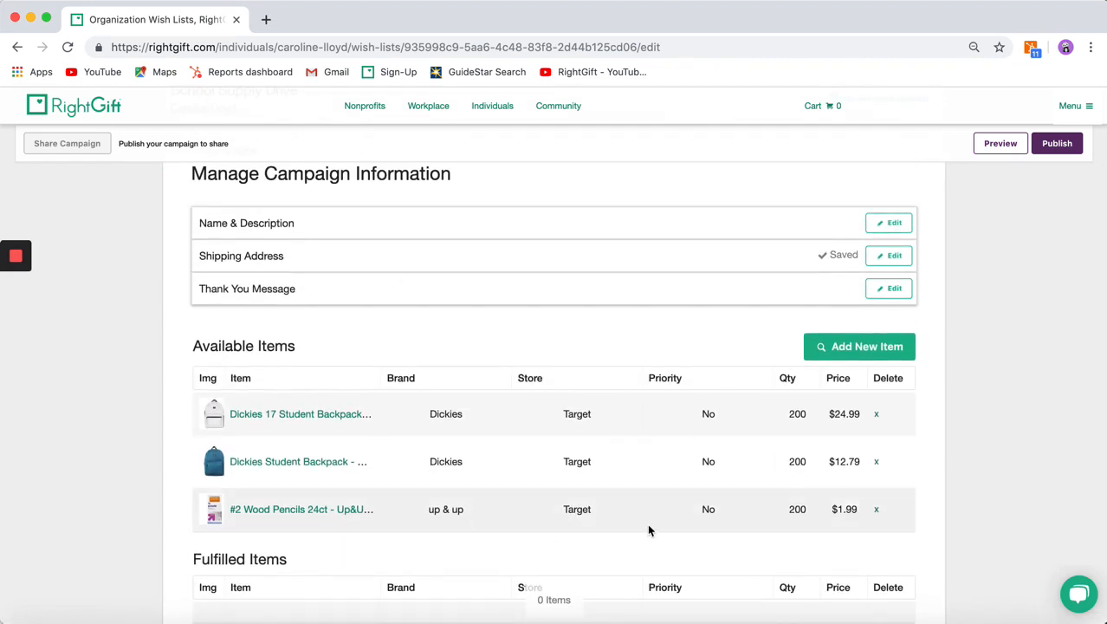
{"action": "scroll", "coordinate": [650, 530], "scroll_direction": "up", "scroll_amount": 3}
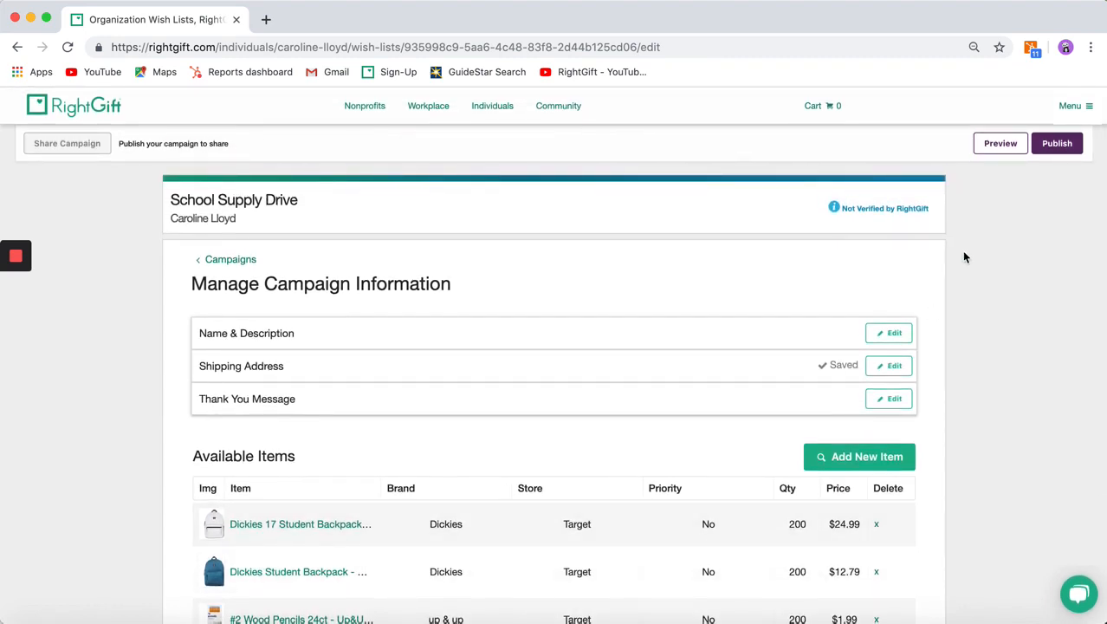
{"action": "left_click", "coordinate": [992, 146]}
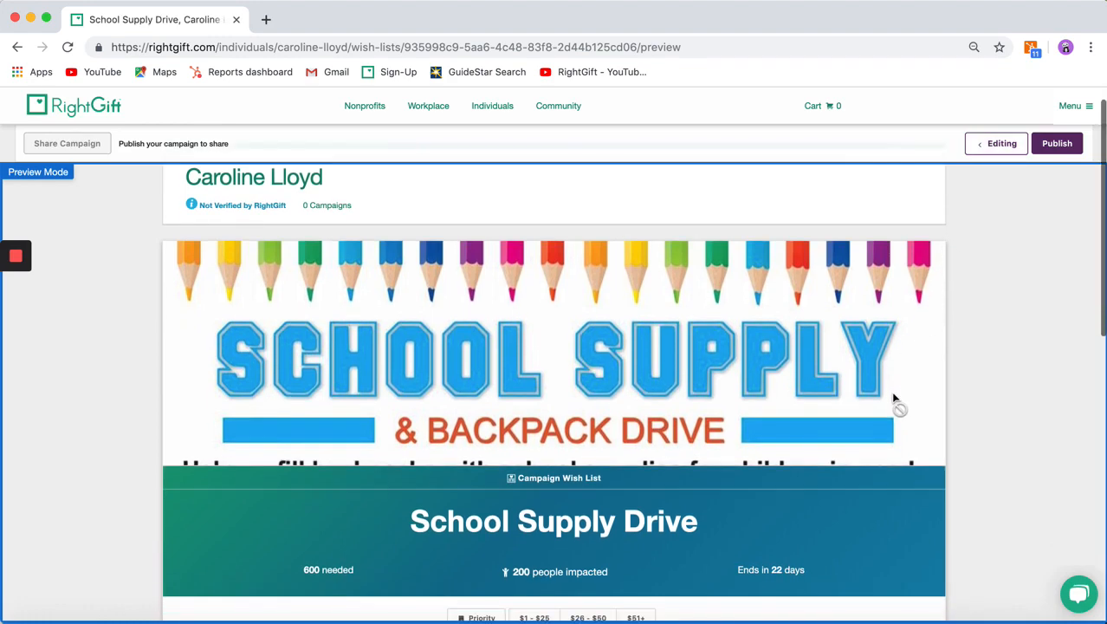
{"action": "scroll", "coordinate": [897, 416], "scroll_direction": "down", "scroll_amount": 2}
{"action": "scroll", "coordinate": [922, 483], "scroll_direction": "down", "scroll_amount": 4}
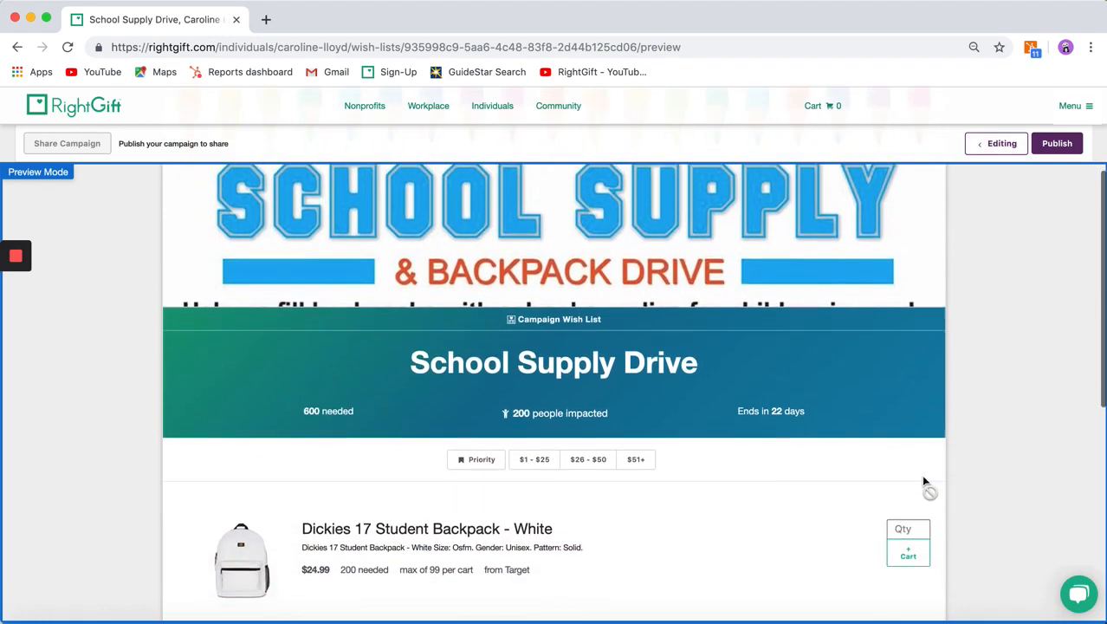
{"action": "scroll", "coordinate": [923, 482], "scroll_direction": "up", "scroll_amount": 1}
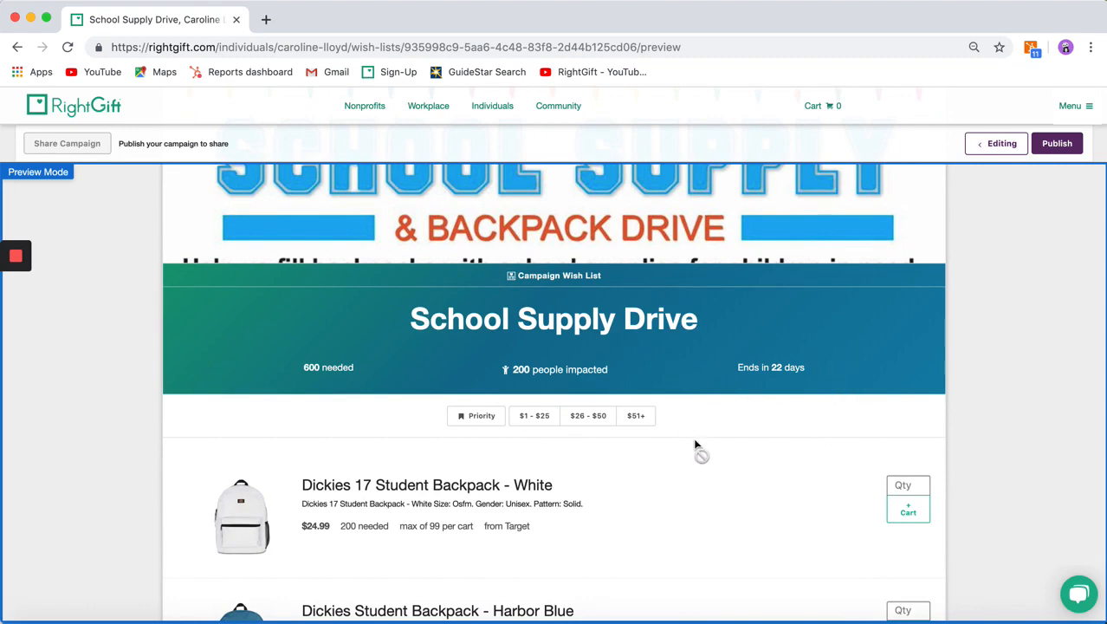
{"action": "scroll", "coordinate": [697, 447], "scroll_direction": "down", "scroll_amount": 3}
{"action": "scroll", "coordinate": [695, 445], "scroll_direction": "down", "scroll_amount": 2}
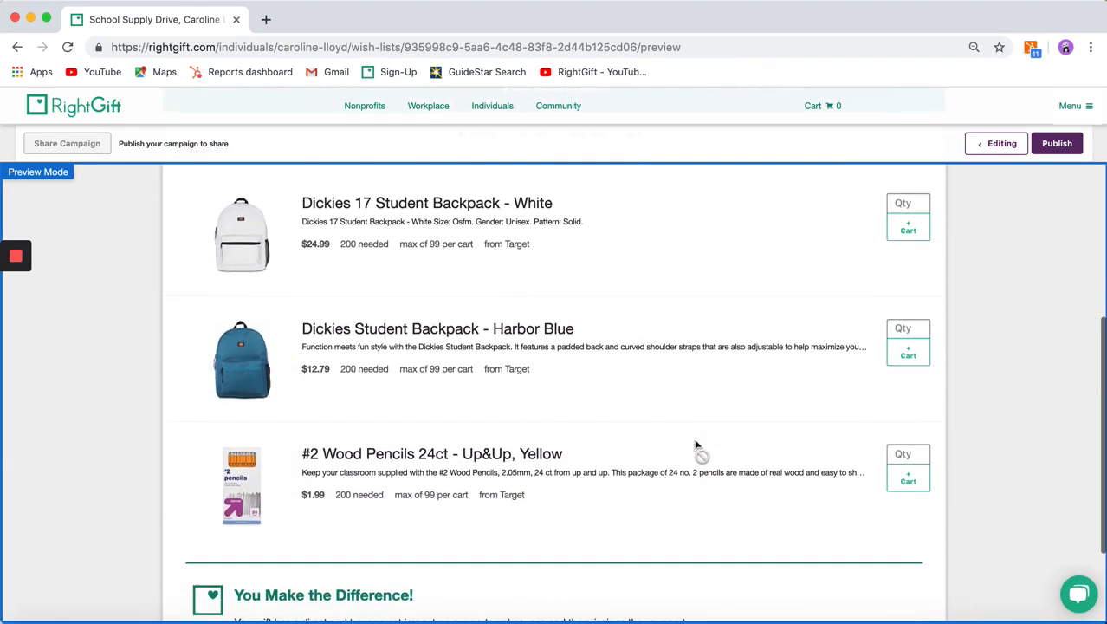
{"action": "scroll", "coordinate": [696, 445], "scroll_direction": "up", "scroll_amount": 1}
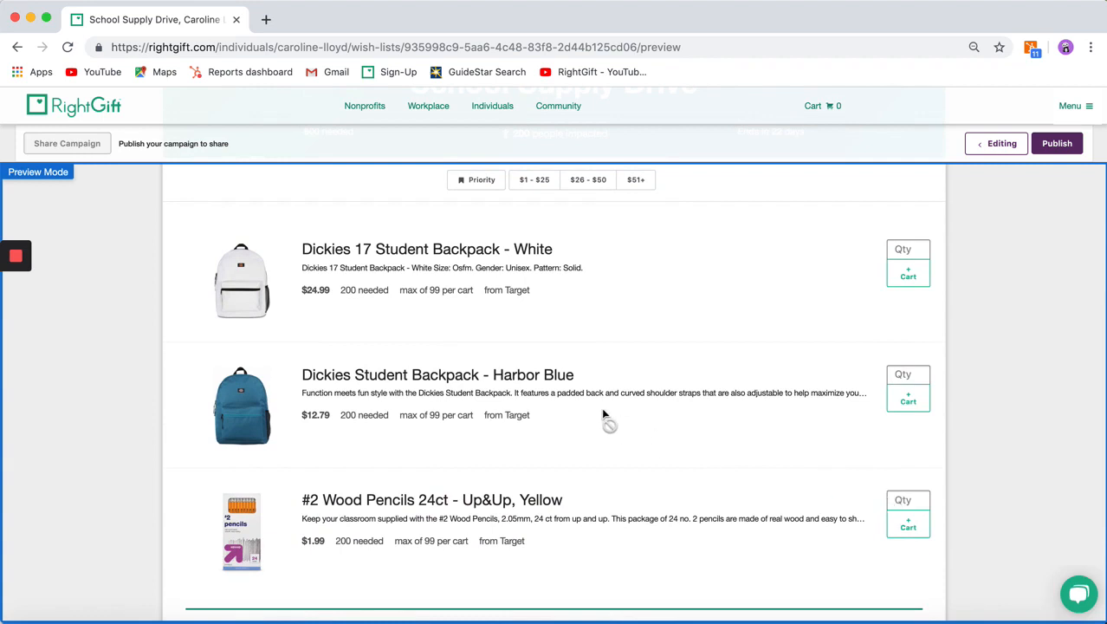
{"action": "scroll", "coordinate": [603, 416], "scroll_direction": "up", "scroll_amount": 1}
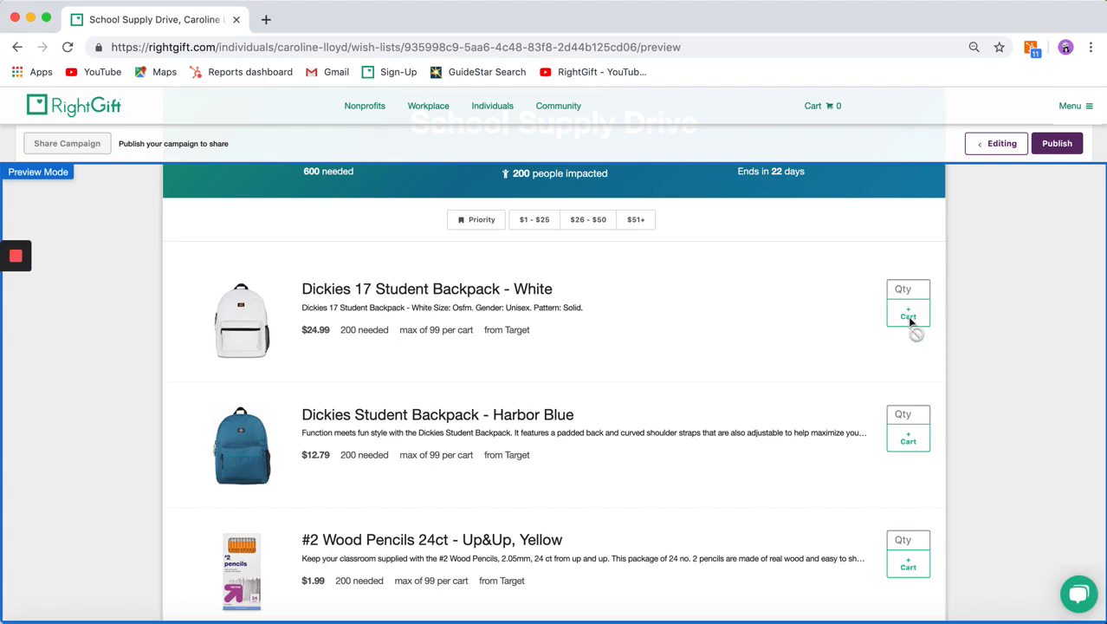
{"action": "scroll", "coordinate": [756, 492], "scroll_direction": "down", "scroll_amount": 3}
{"action": "scroll", "coordinate": [756, 491], "scroll_direction": "up", "scroll_amount": 15}
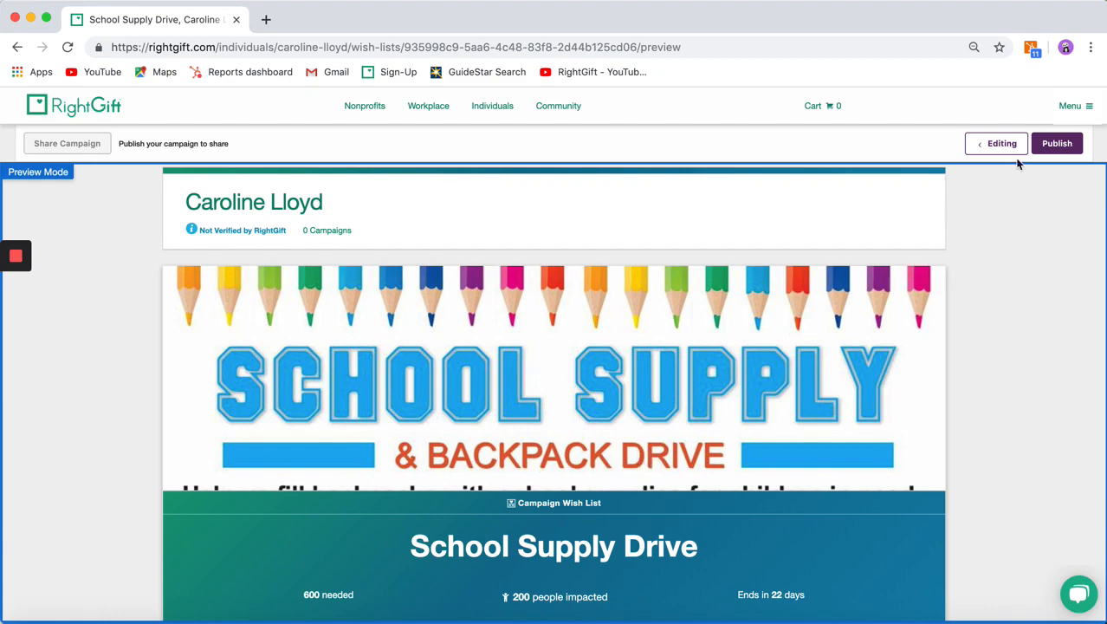
- Publish the School Supply Drive campaign and select its share link in the sharing options
{"action": "left_click", "coordinate": [1042, 143]}
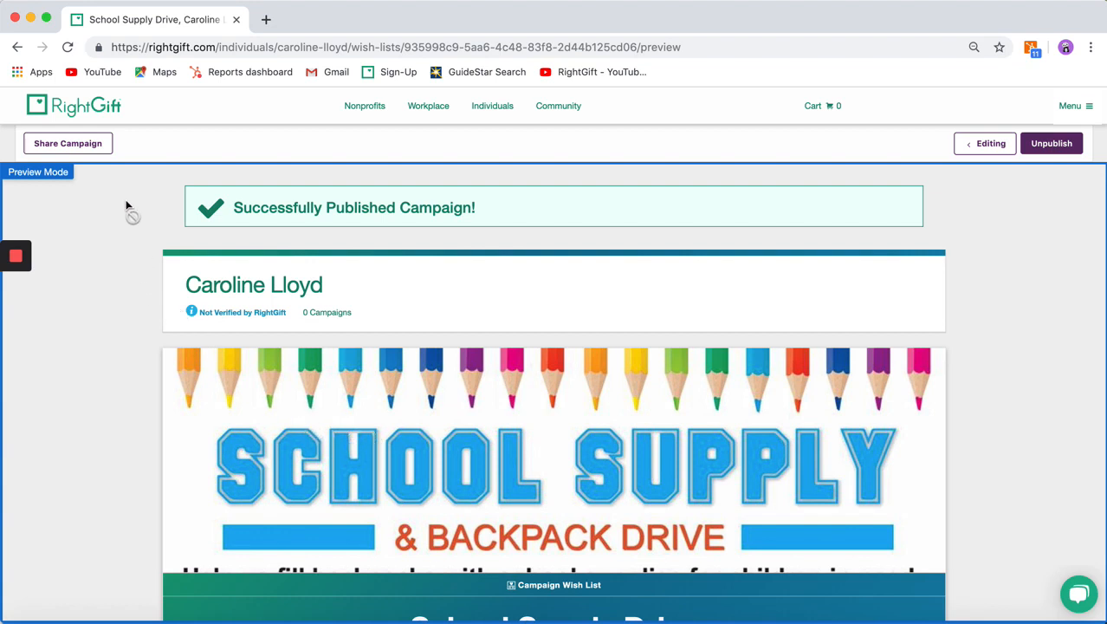
{"action": "left_click", "coordinate": [42, 147]}
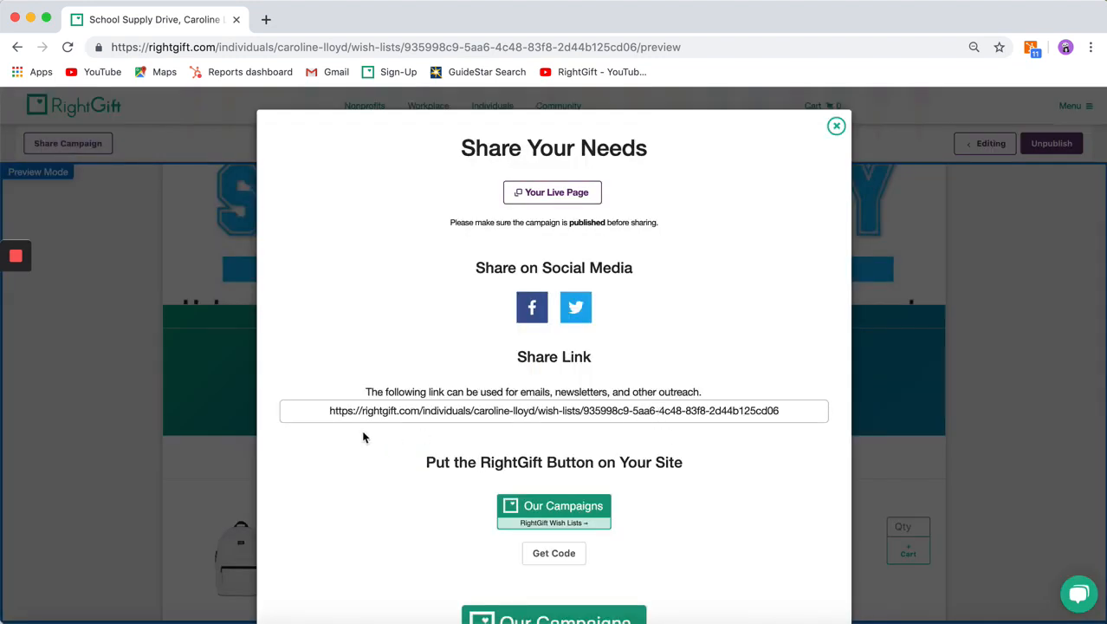
{"action": "left_click", "coordinate": [749, 410]}
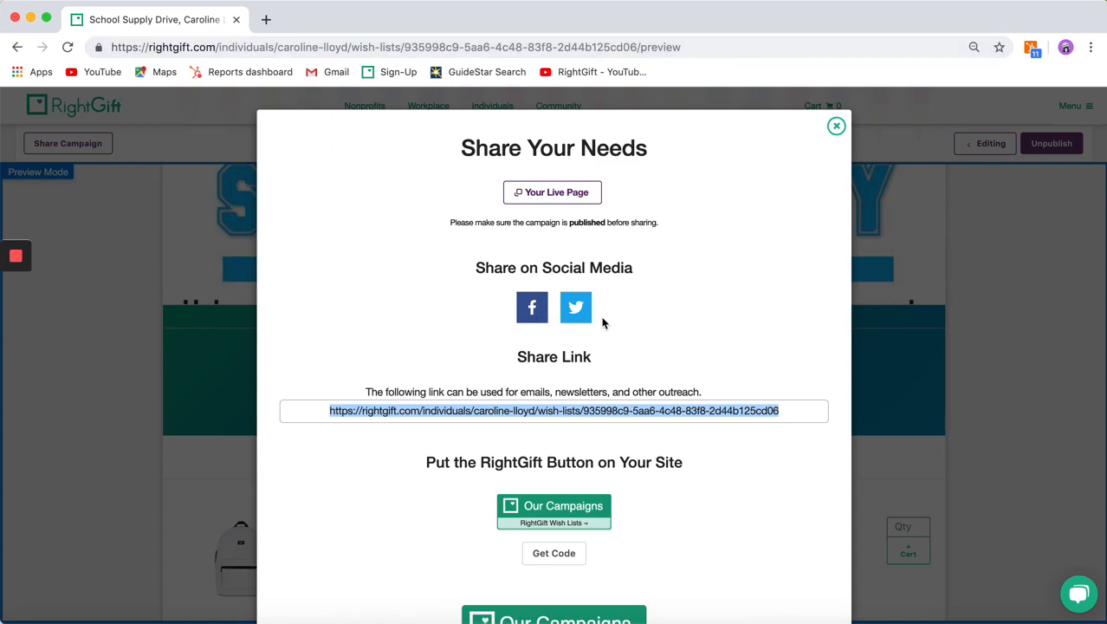
- Get the website code for the smaller Our Campaigns button, select the whole code, and close the sharing options
{"action": "scroll", "coordinate": [603, 323], "scroll_direction": "down", "scroll_amount": 3}
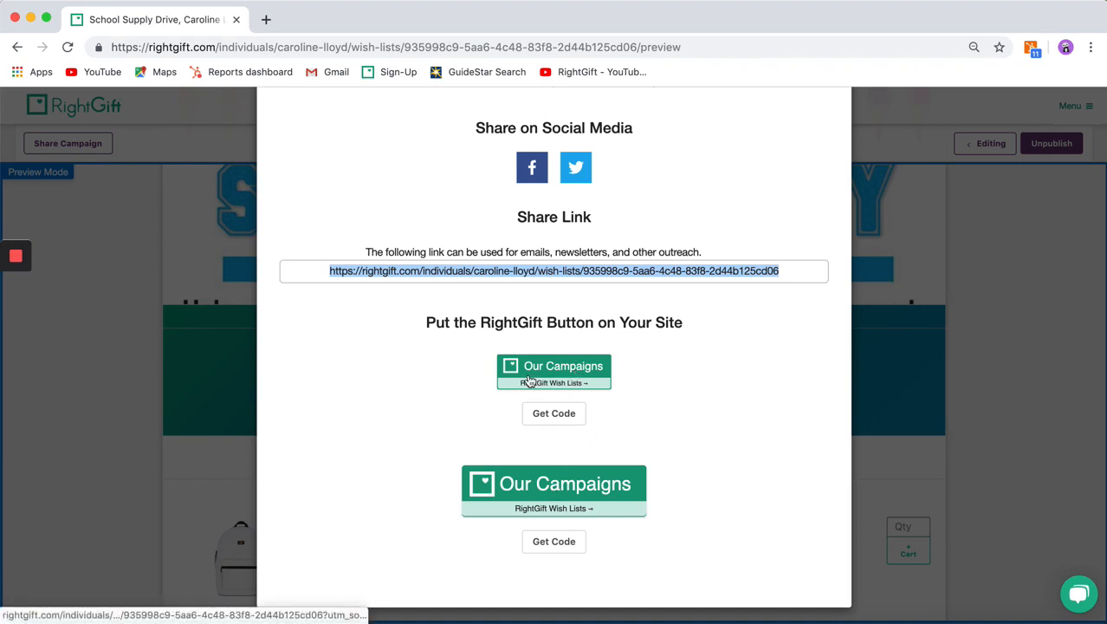
{"action": "left_click", "coordinate": [562, 420]}
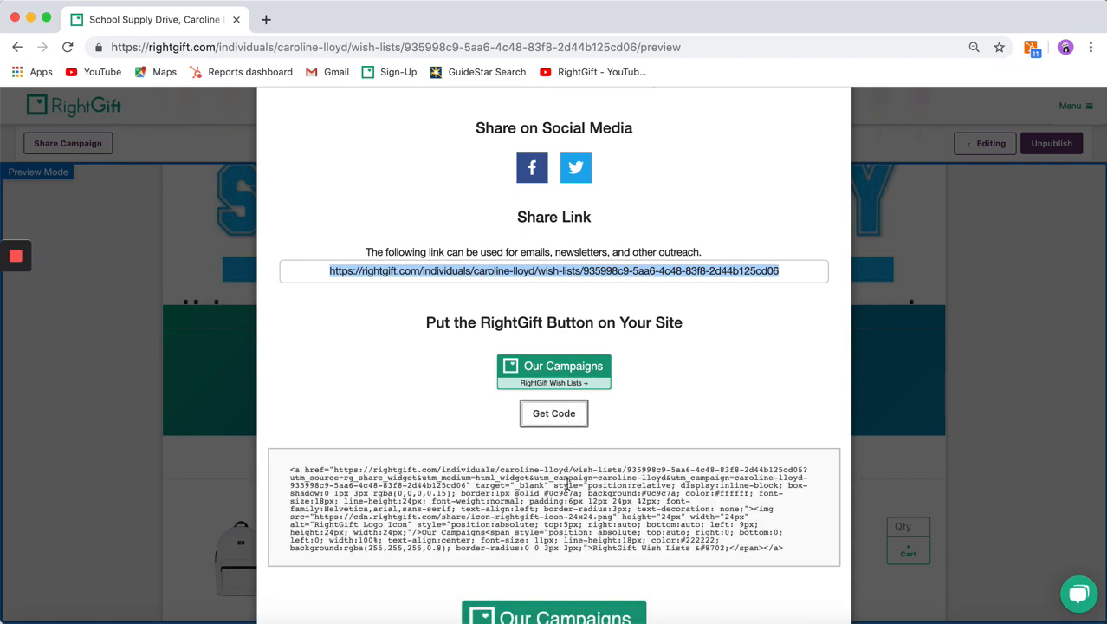
{"action": "scroll", "coordinate": [569, 491], "scroll_direction": "down", "scroll_amount": 1}
{"action": "scroll", "coordinate": [569, 490], "scroll_direction": "down", "scroll_amount": 1}
{"action": "left_click", "coordinate": [555, 472]}
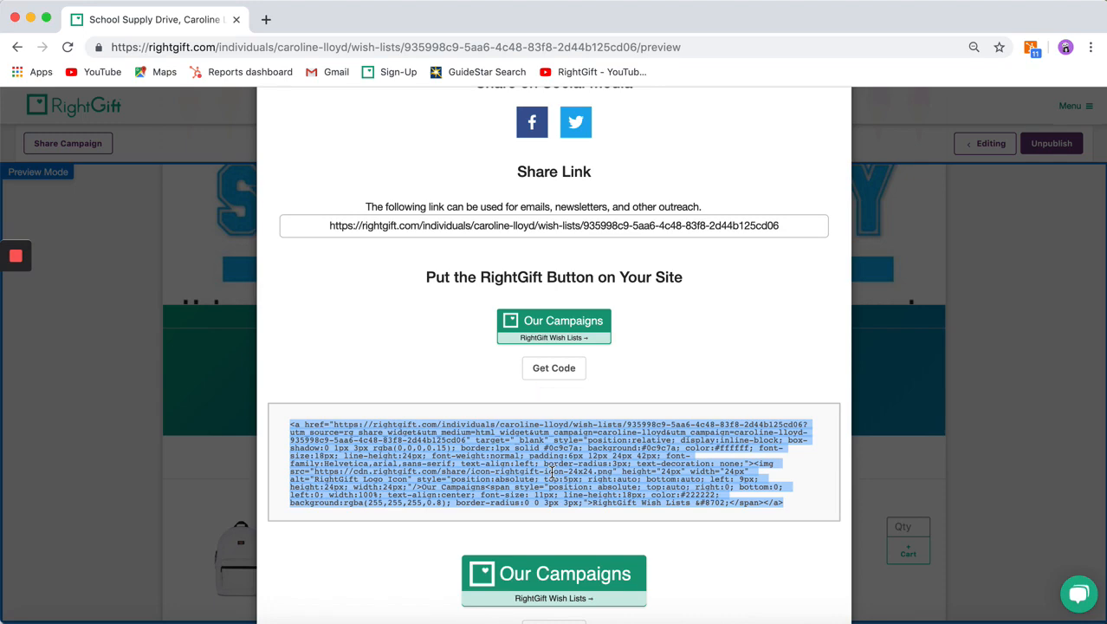
{"action": "scroll", "coordinate": [553, 475], "scroll_direction": "down", "scroll_amount": 3}
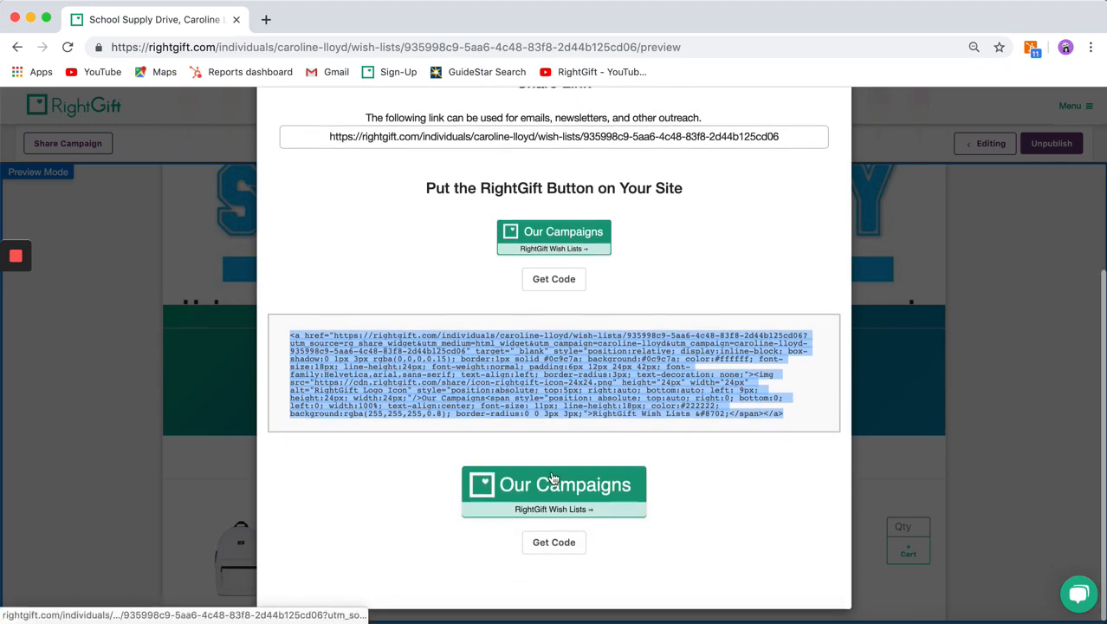
{"action": "scroll", "coordinate": [552, 475], "scroll_direction": "up", "scroll_amount": 8}
{"action": "left_click", "coordinate": [836, 108]}
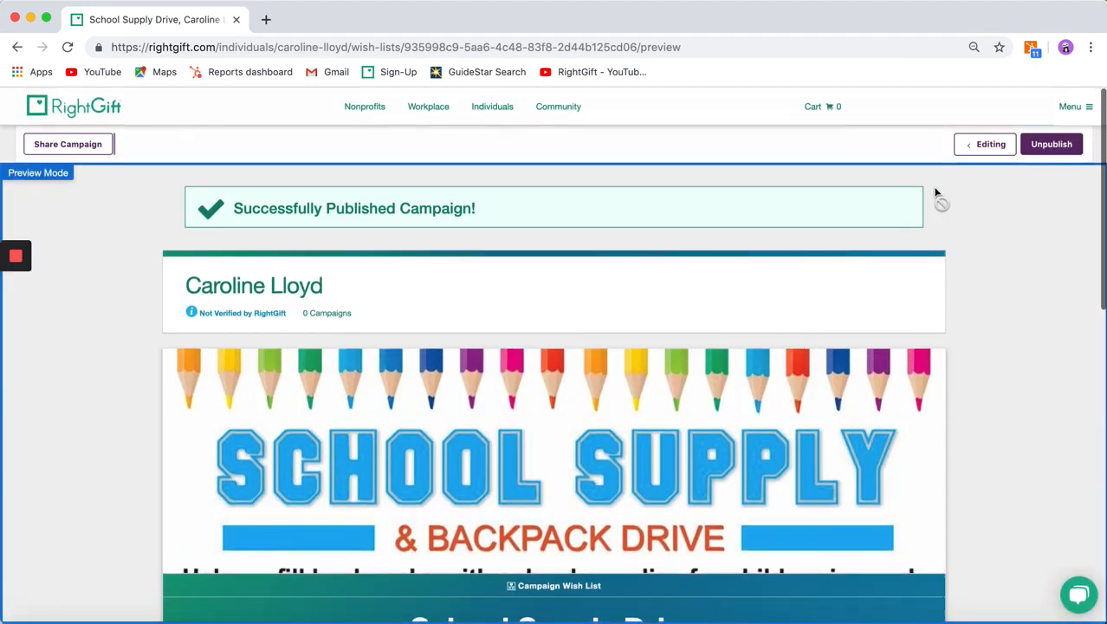
- Leave the preview for the campaigns list and start a new campaign
{"action": "left_click", "coordinate": [985, 144]}
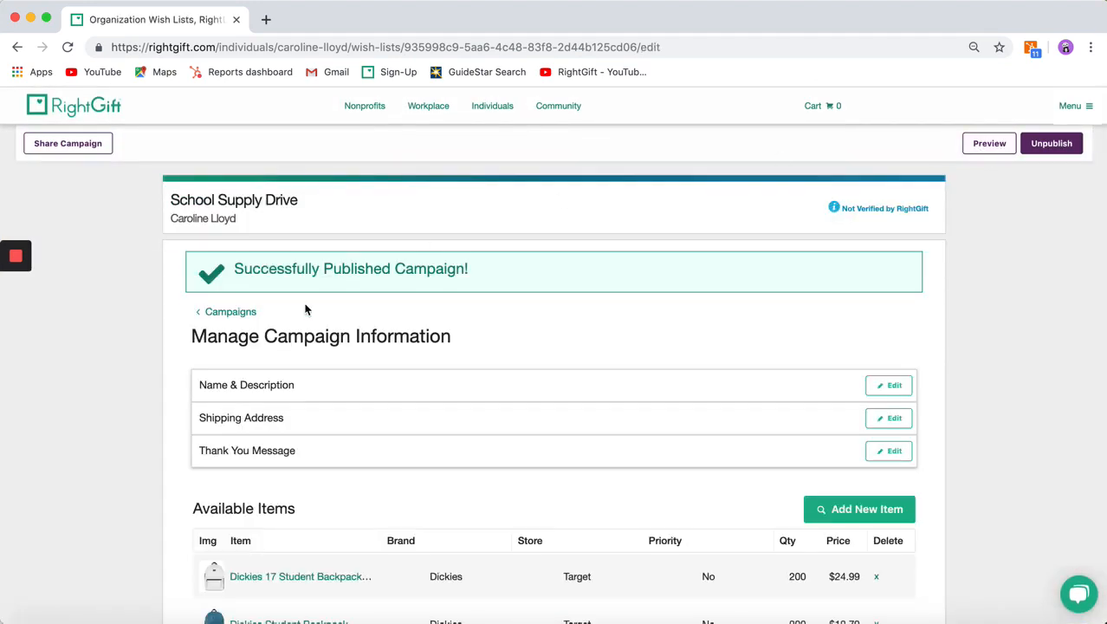
{"action": "left_click", "coordinate": [236, 313]}
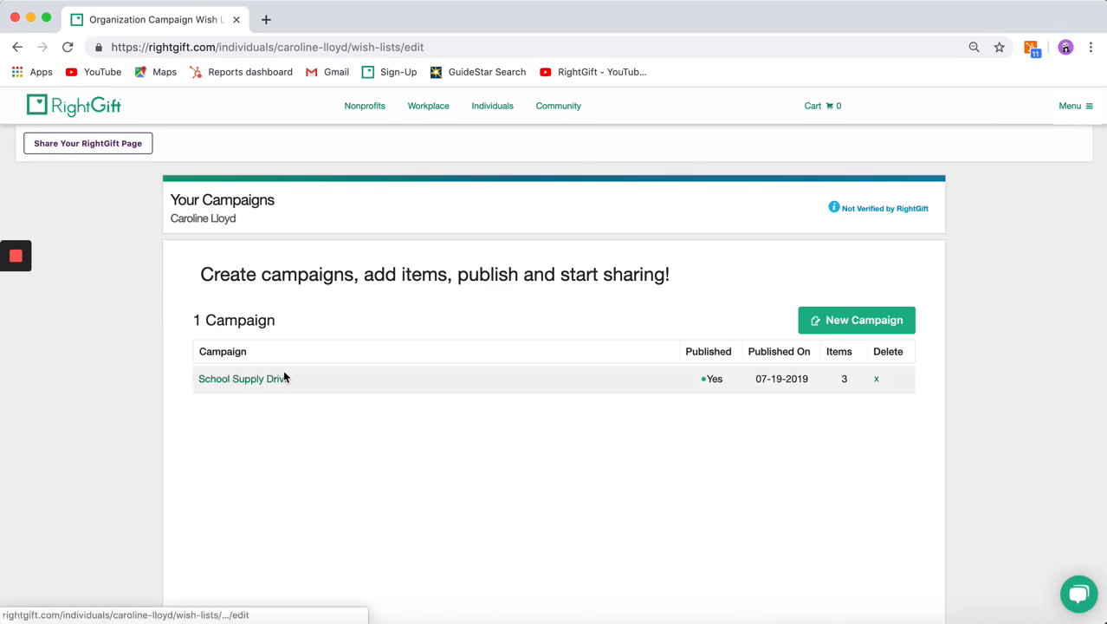
{"action": "left_click", "coordinate": [835, 319]}
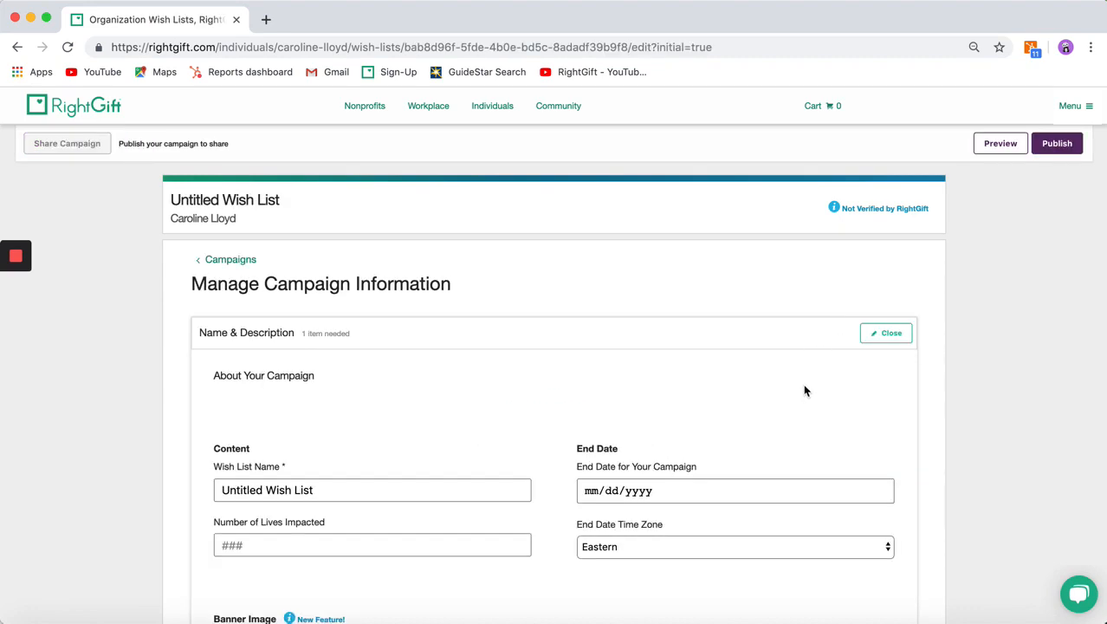